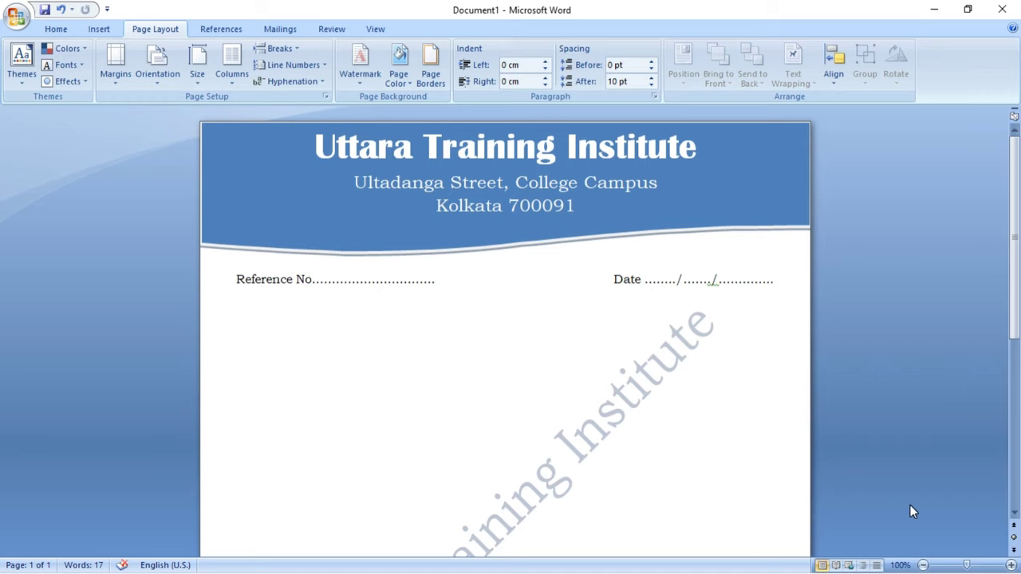
# Step: Zoom out until the whole sample letterhead page fits in view
pyautogui.click(922, 565)
pyautogui.click(923, 564)
pyautogui.click(923, 565)
pyautogui.click(923, 565)
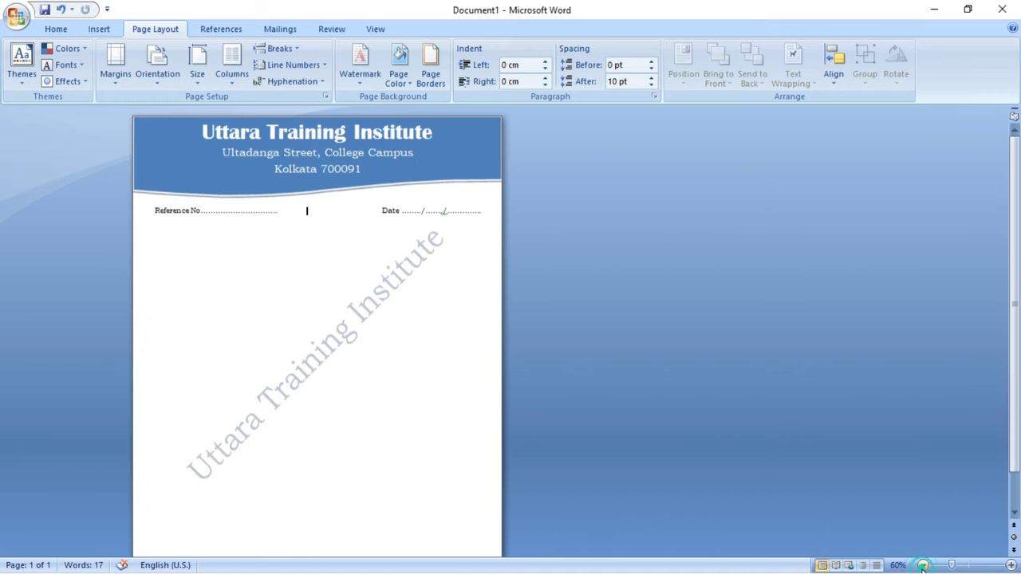
pyautogui.click(923, 565)
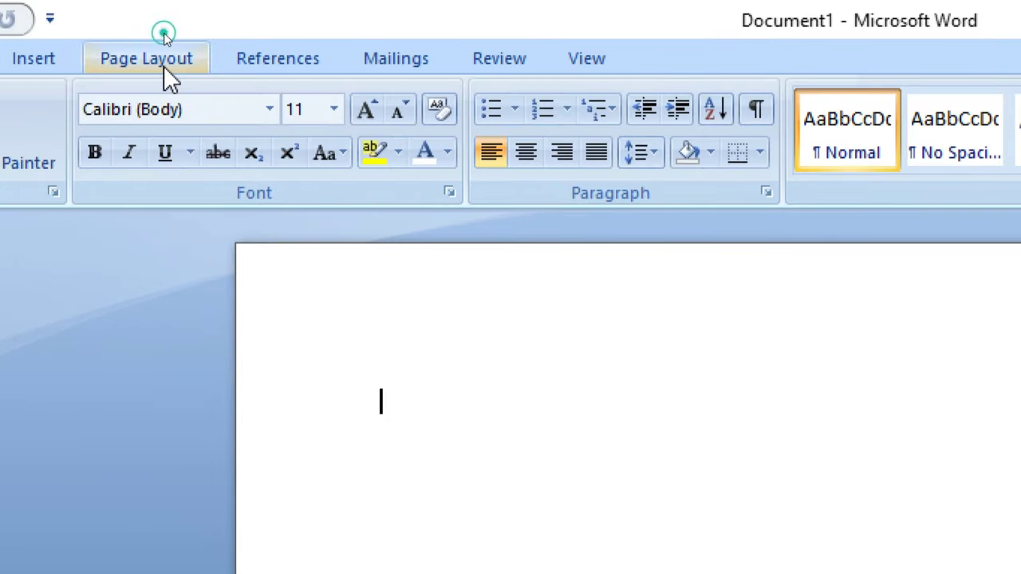
# Step: Apply the Narrow margin preset, 1.27 cm on every side, from Page Layout
pyautogui.click(163, 66)
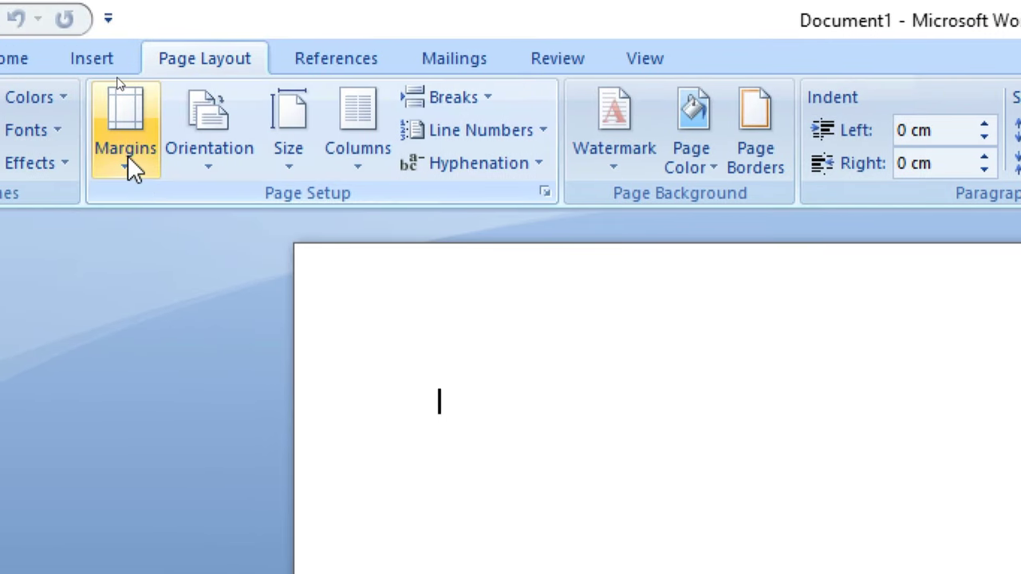
pyautogui.click(128, 154)
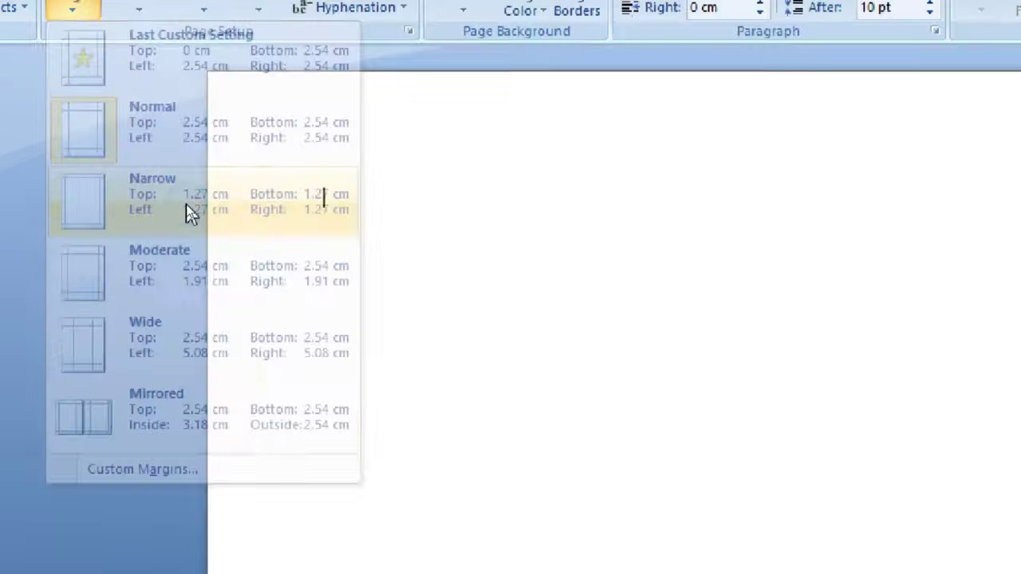
pyautogui.click(267, 408)
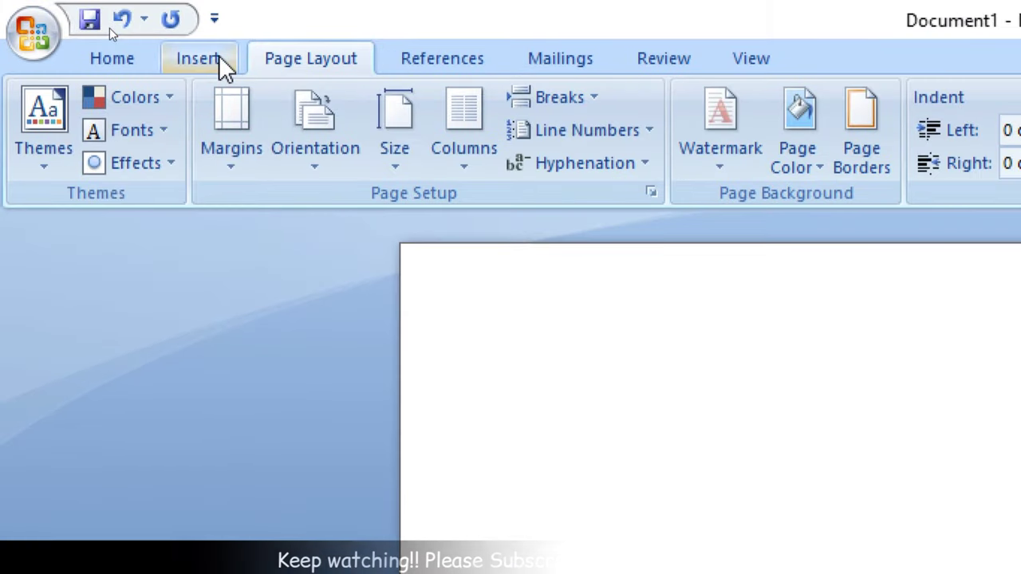
# Step: Draw a Flowchart: Document shape across the top of the page
pyautogui.click(109, 28)
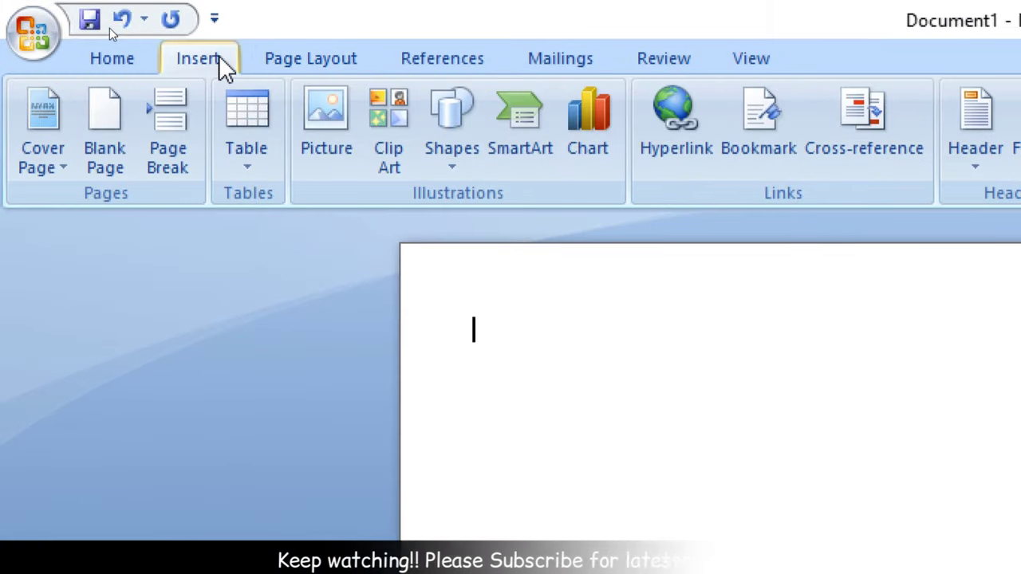
pyautogui.click(458, 160)
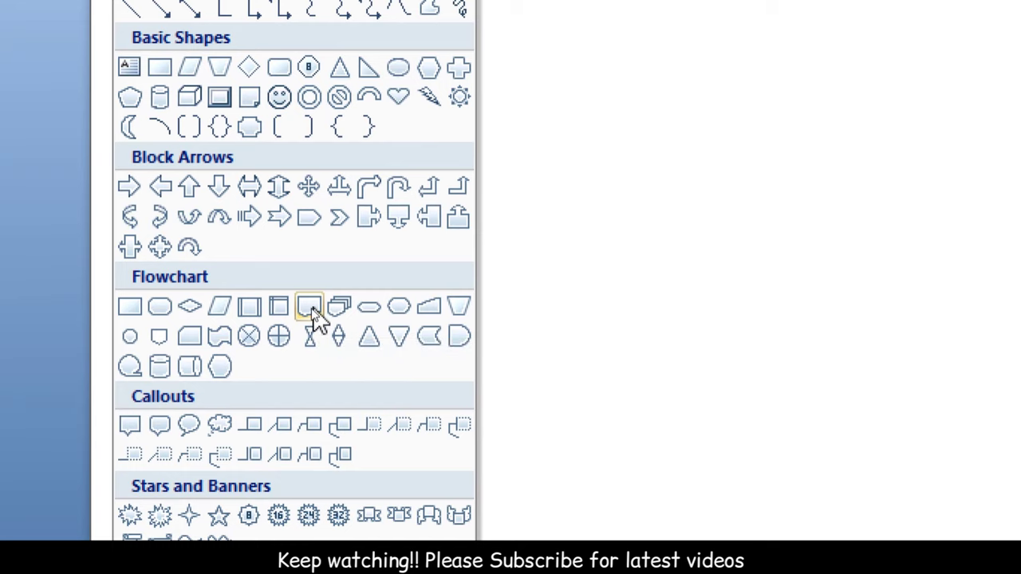
pyautogui.click(314, 312)
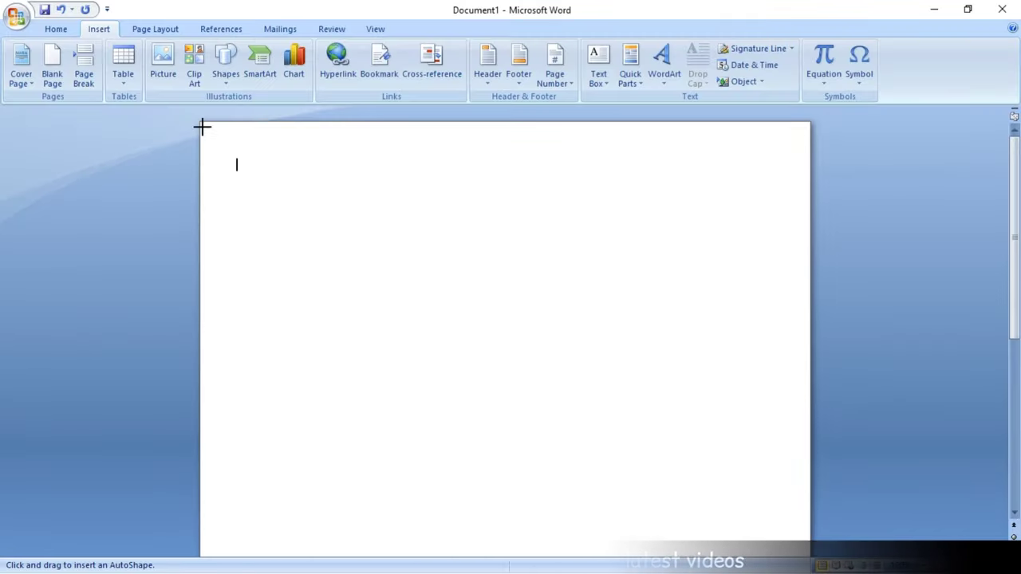
pyautogui.moveTo(199, 123); pyautogui.dragTo(812, 233)
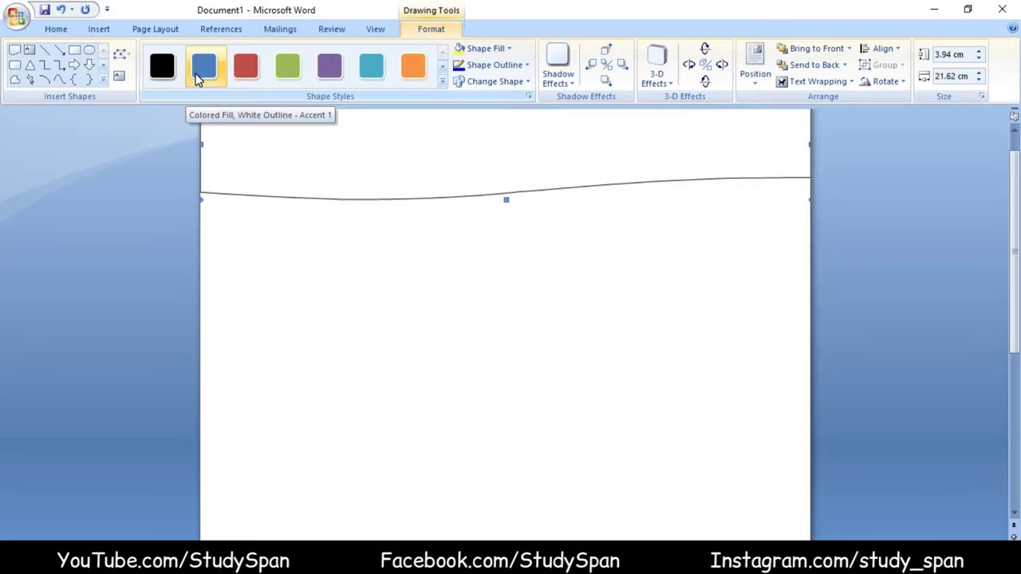
# Step: Give the wavy banner the blue Accent 1 style and make it accept text
pyautogui.click(177, 148)
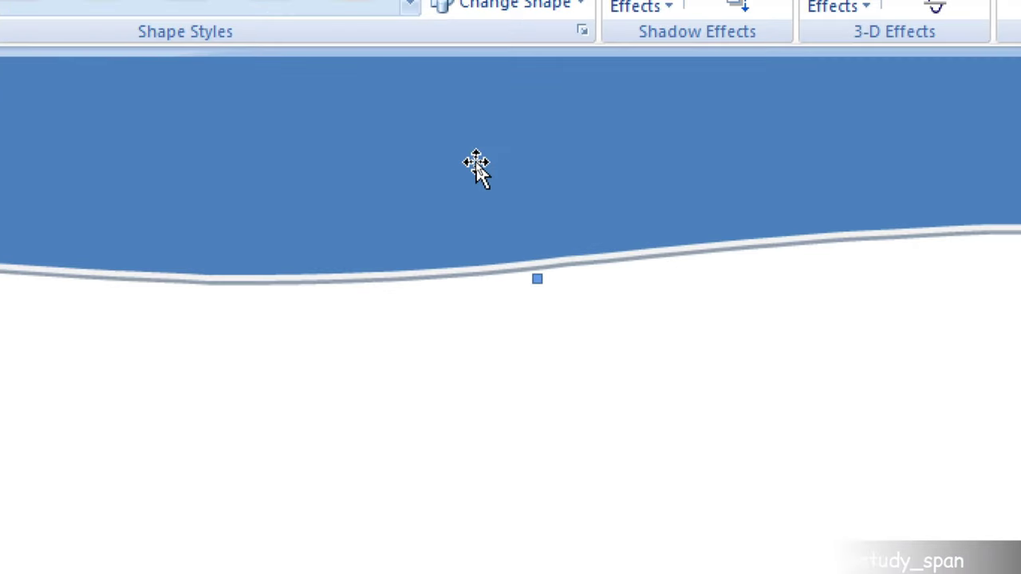
pyautogui.rightClick(477, 163)
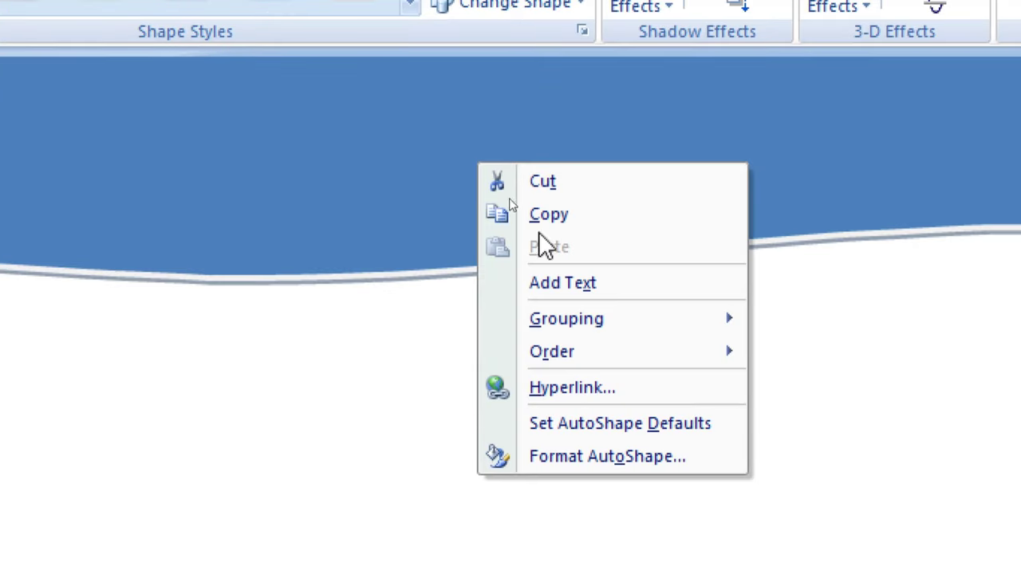
pyautogui.click(618, 294)
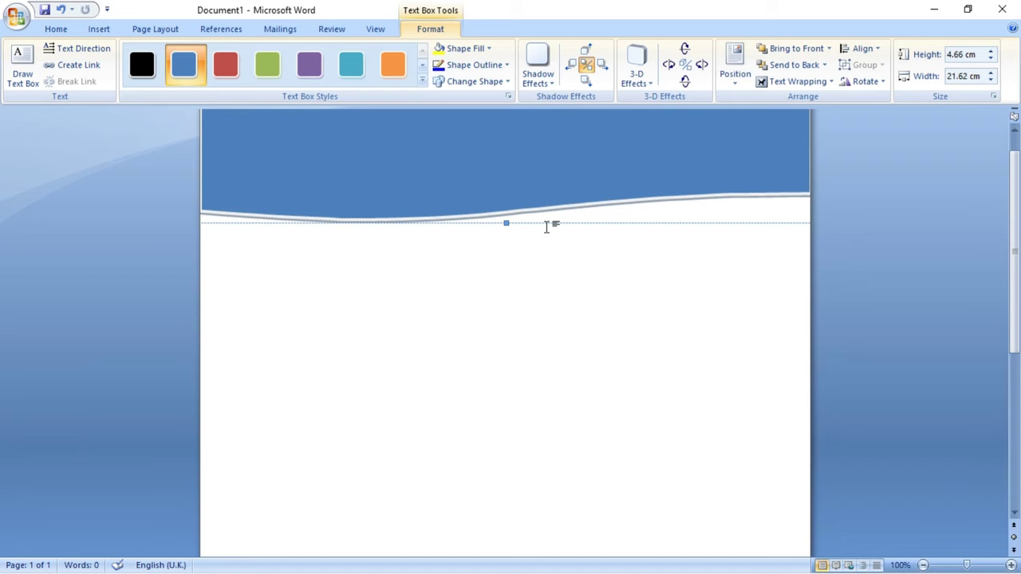
pyautogui.scroll(1, 343, 146)
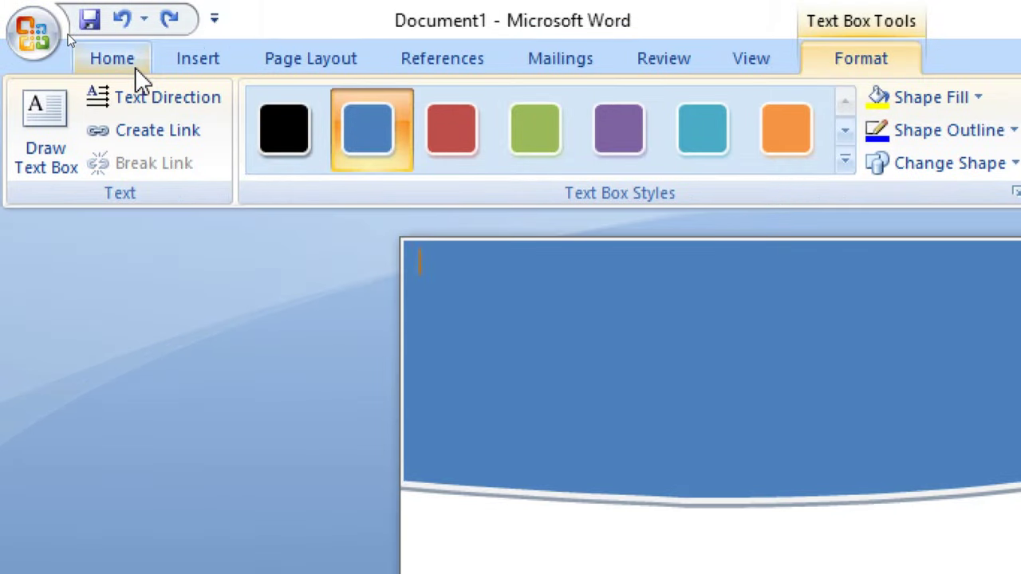
# Step: Type 'Uttara Training Institute' in the banner, centred, white, 36 pt Britannic Bold
pyautogui.click(67, 33)
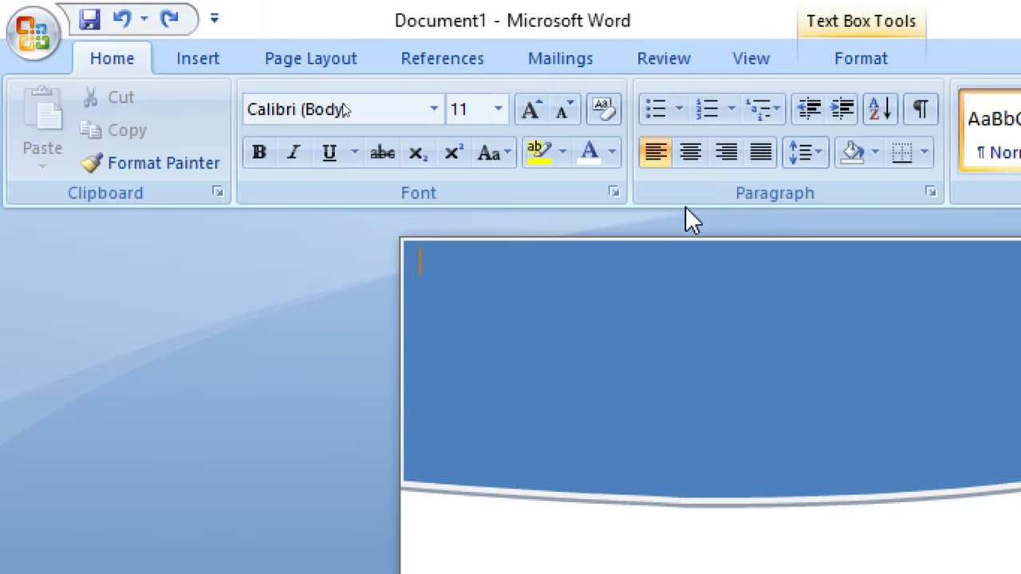
pyautogui.click(435, 110)
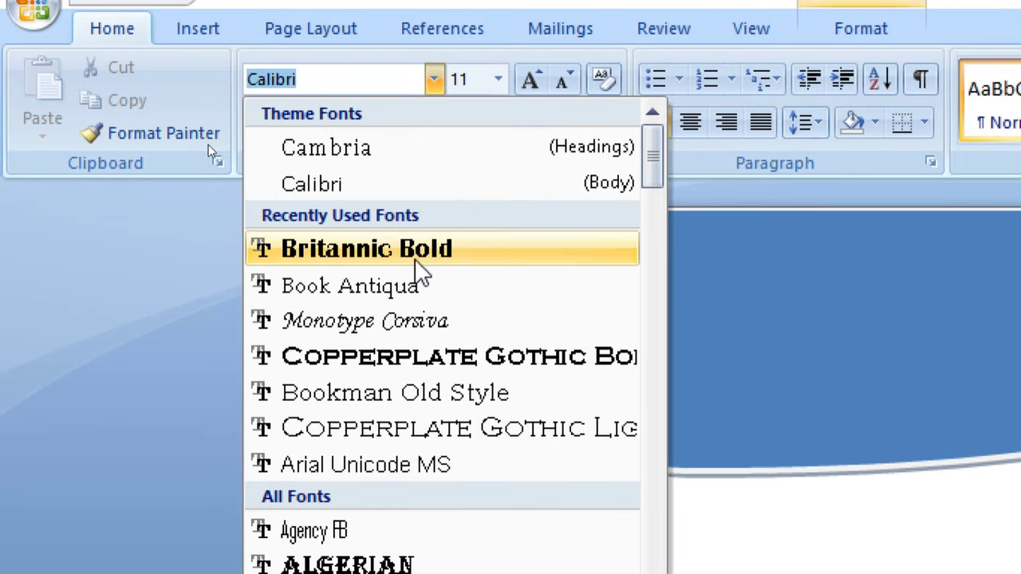
pyautogui.click(469, 254)
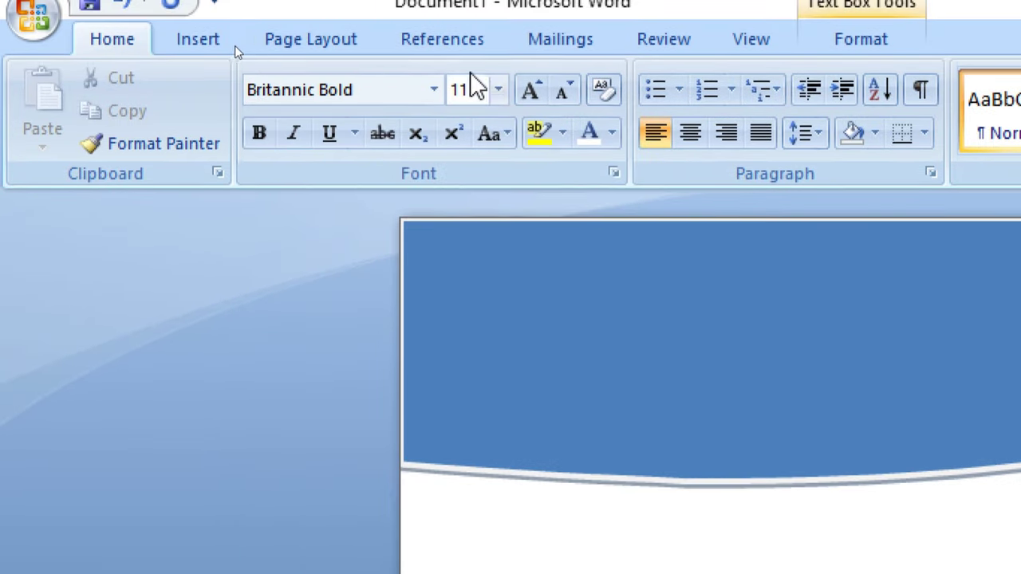
pyautogui.click(499, 90)
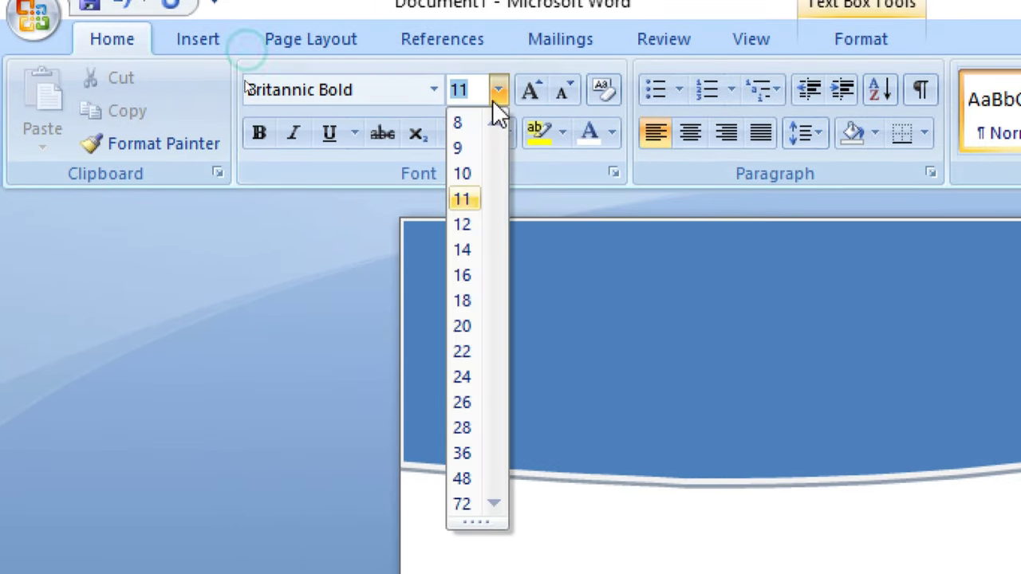
pyautogui.click(470, 453)
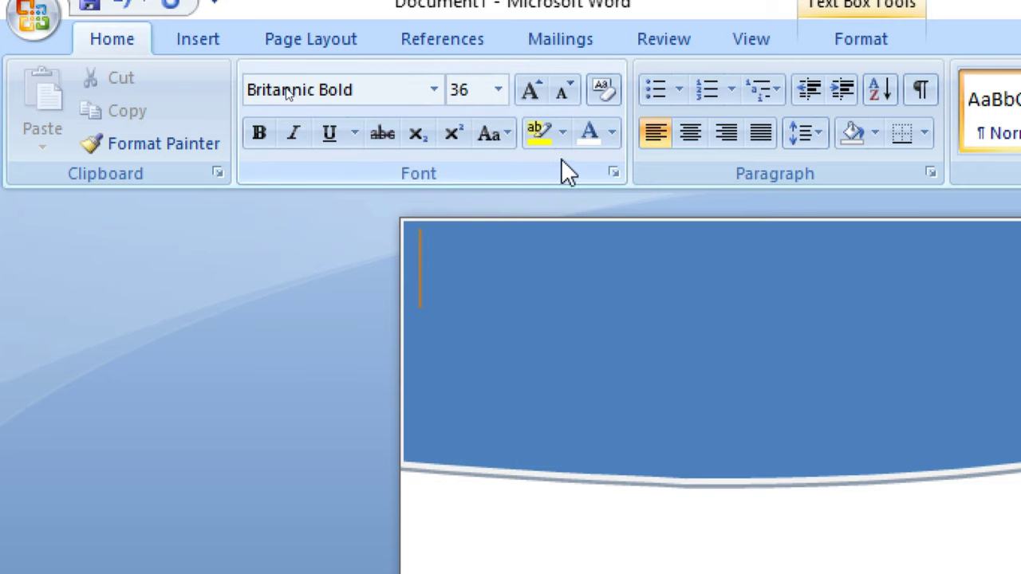
pyautogui.click(611, 135)
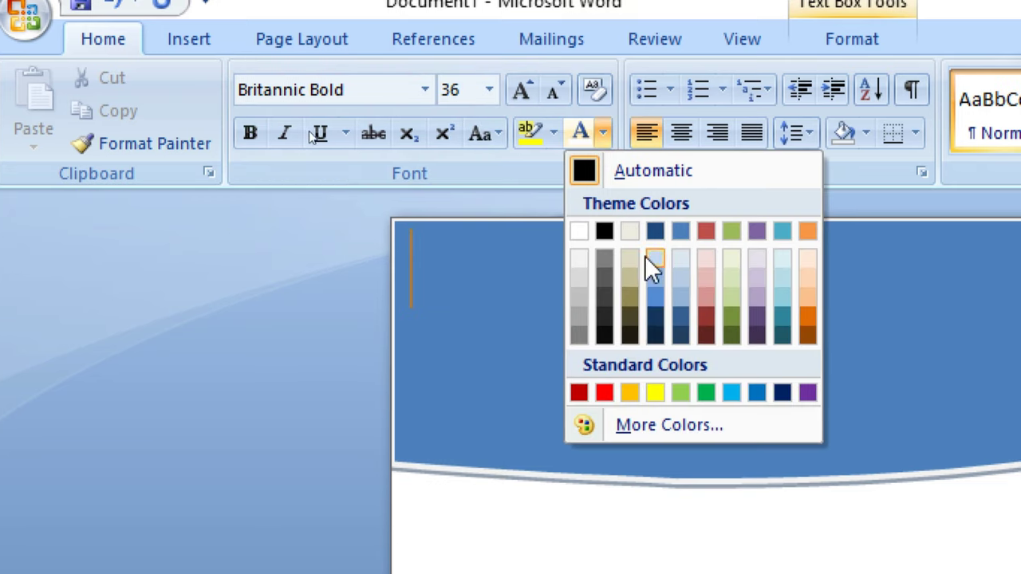
pyautogui.click(576, 232)
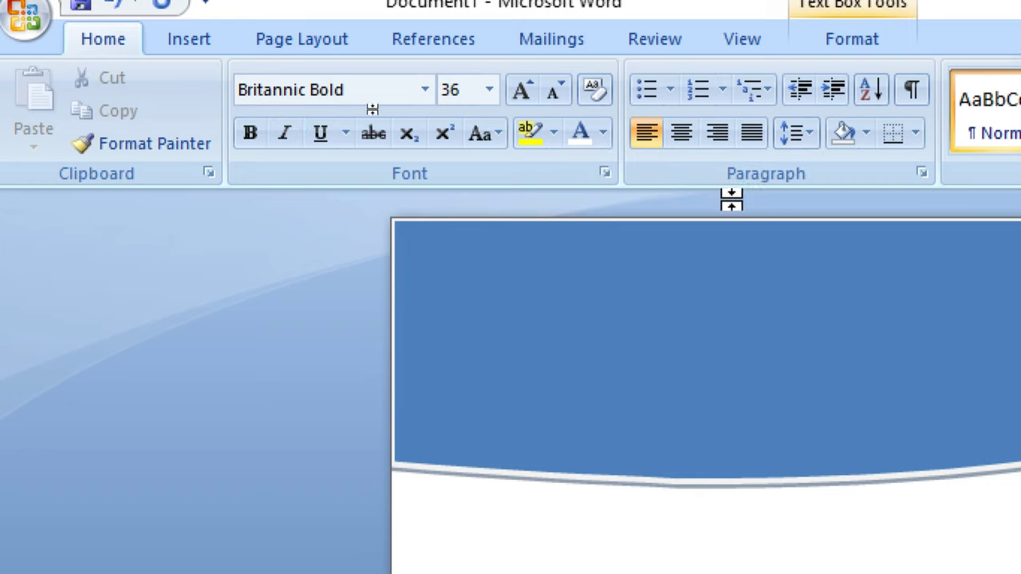
pyautogui.click(684, 130)
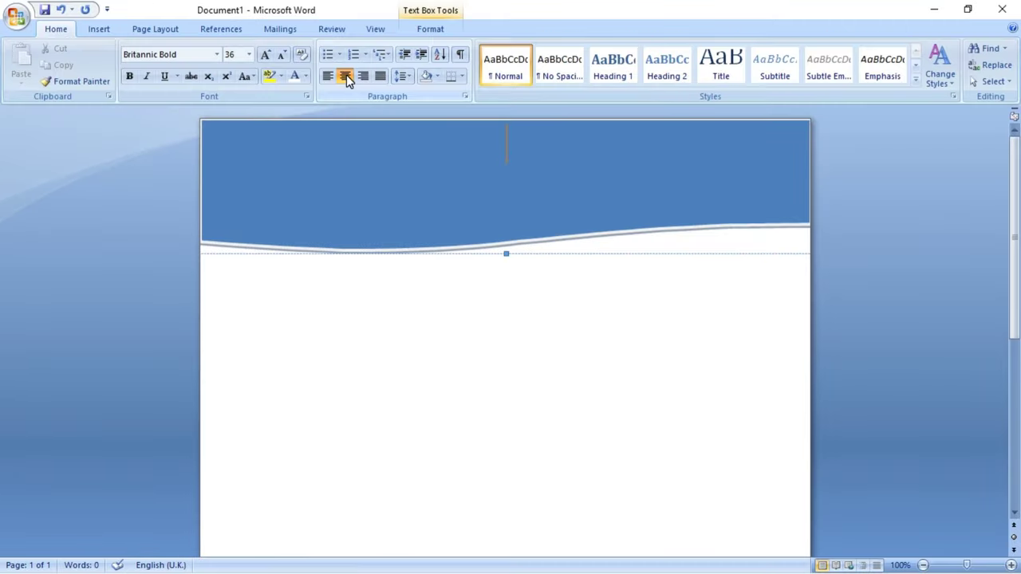
pyautogui.write('Uttara')
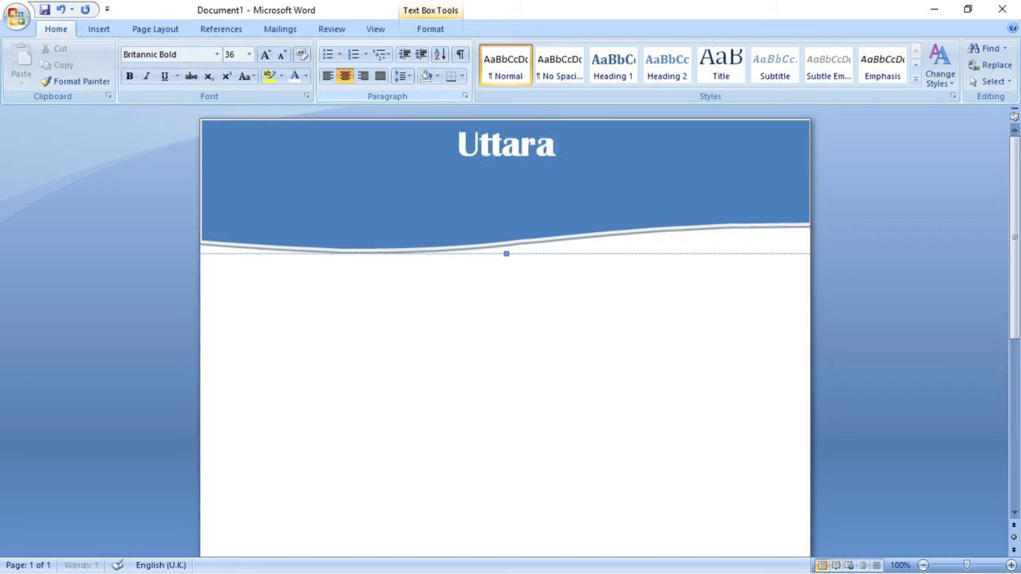
pyautogui.write(' Training')
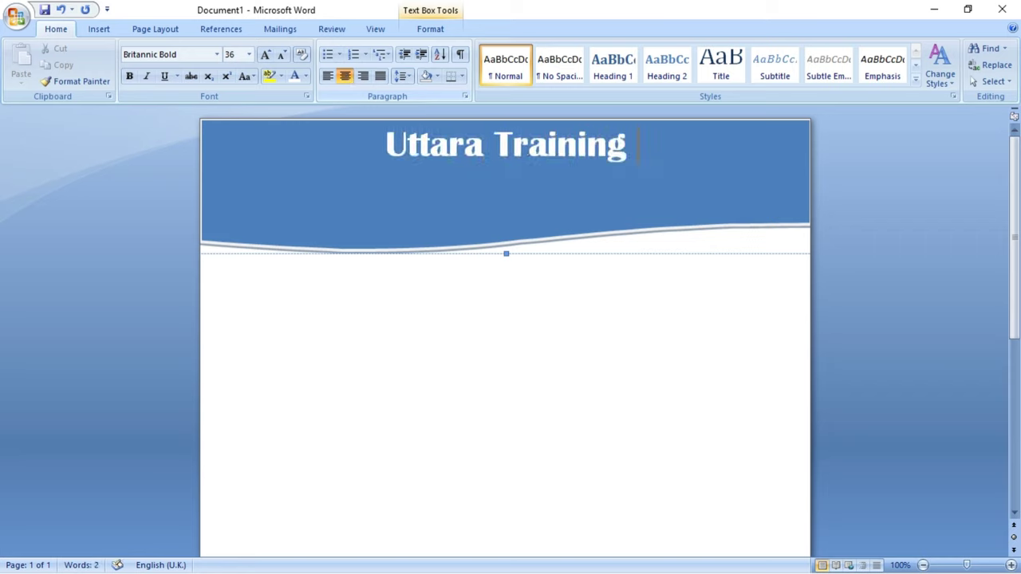
pyautogui.write(' Institute')
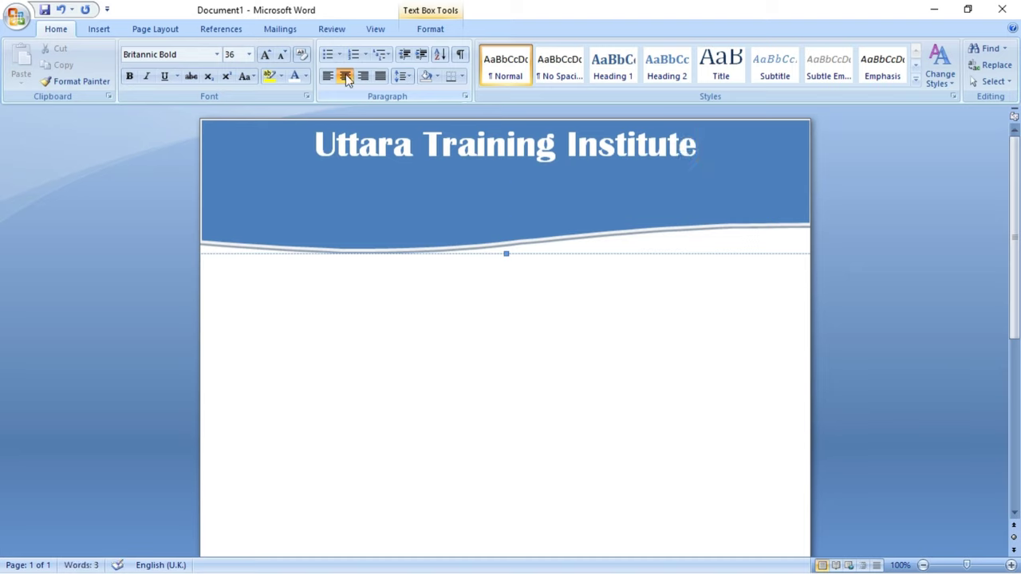
# Step: Add 'Ultadanga Street, College Campus' and 'Kolkata 700091' lines in 18 pt Bookman Old Style
pyautogui.click(248, 54)
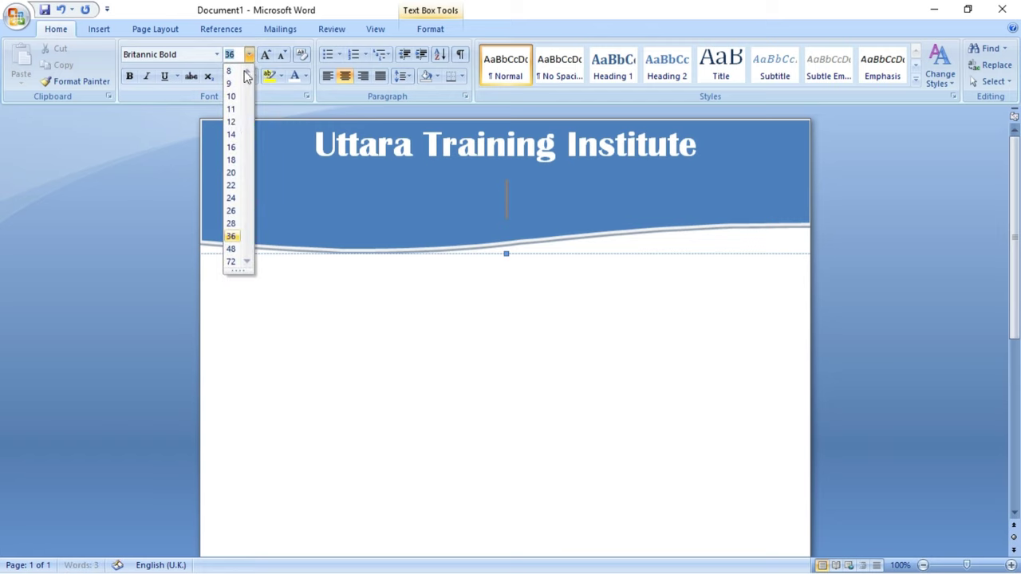
pyautogui.click(239, 163)
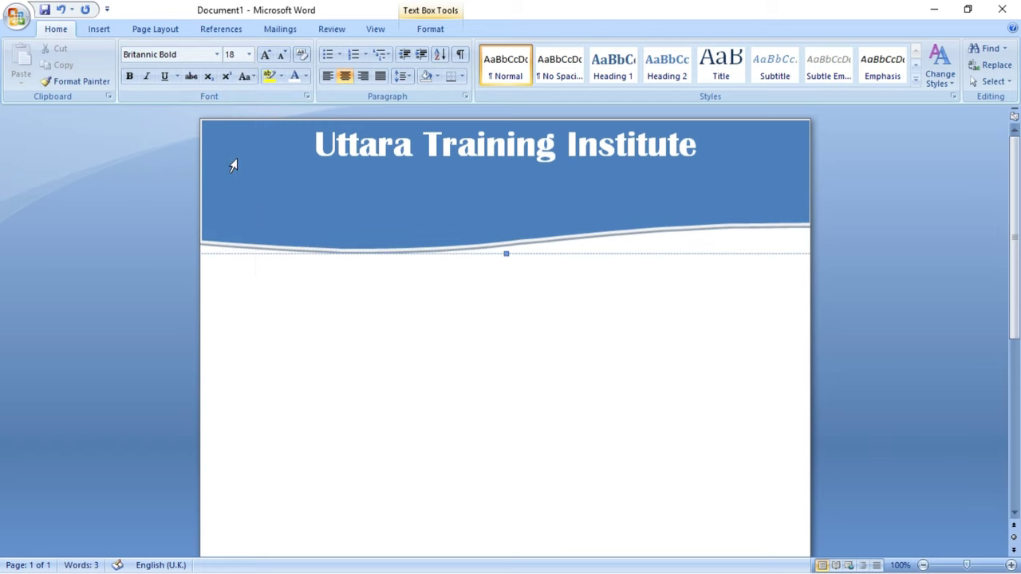
pyautogui.click(216, 54)
pyautogui.click(212, 211)
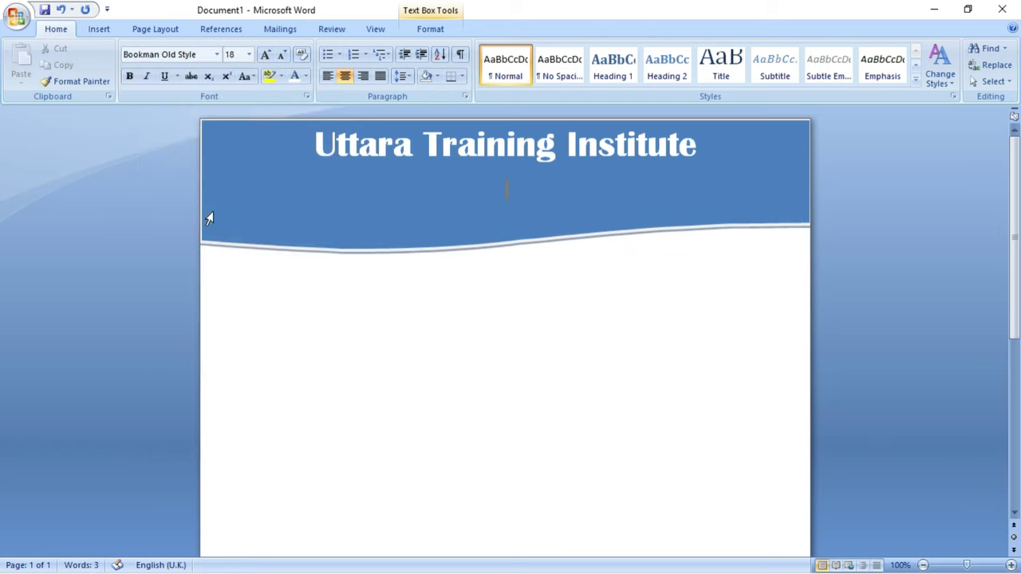
pyautogui.write('Ultadanga')
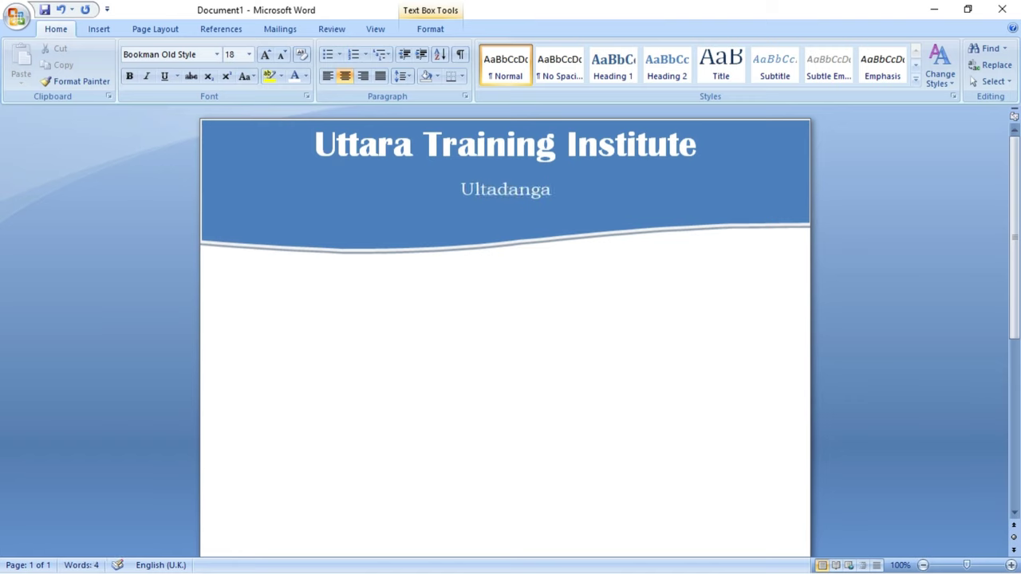
pyautogui.write(' Street, College Campus')
pyautogui.press('Return')
pyautogui.write('Kolkata 700091')
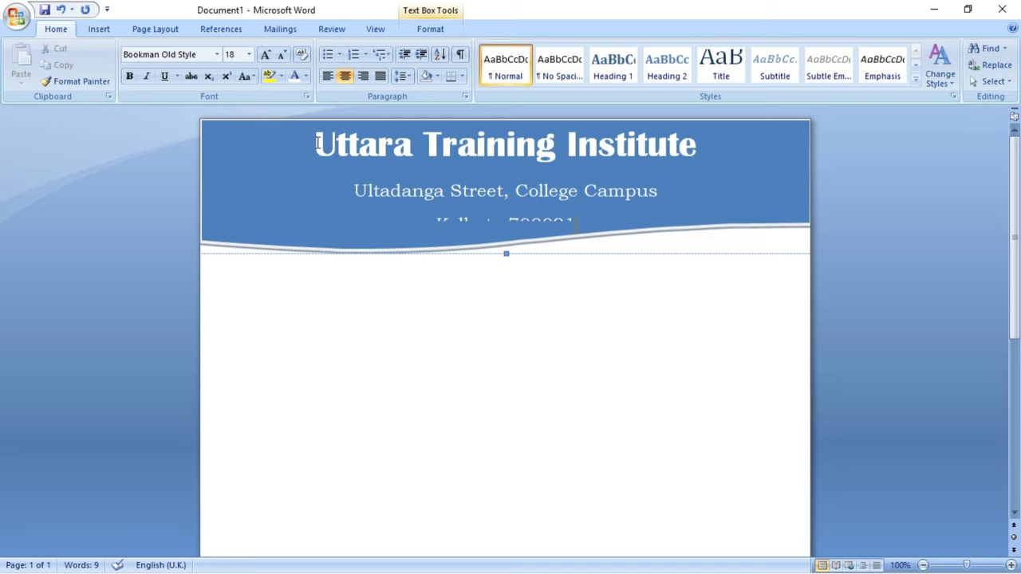
# Step: Set Spacing After to 0 pt for all three header lines
pyautogui.moveTo(317, 144); pyautogui.dragTo(602, 256)
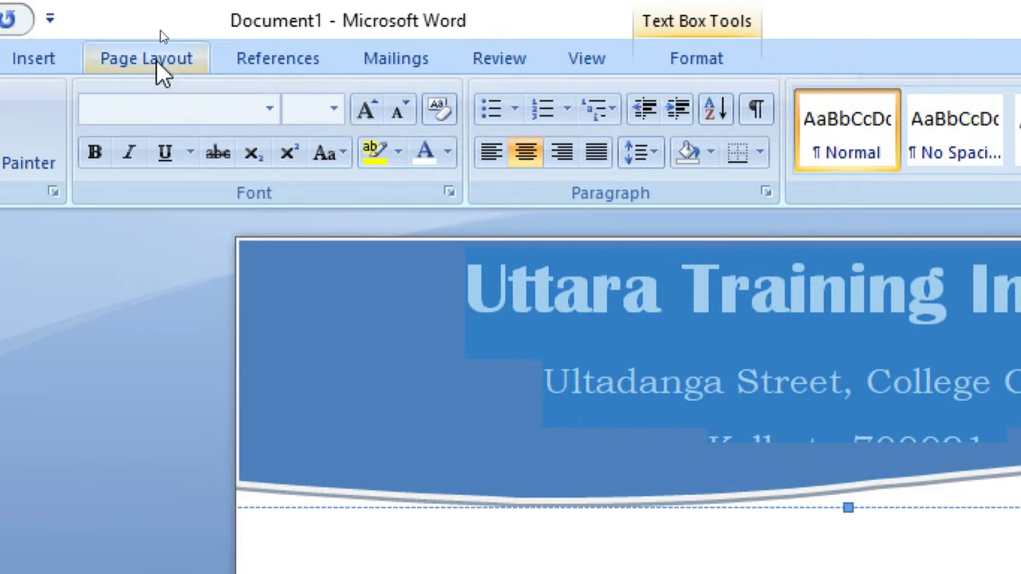
pyautogui.click(152, 59)
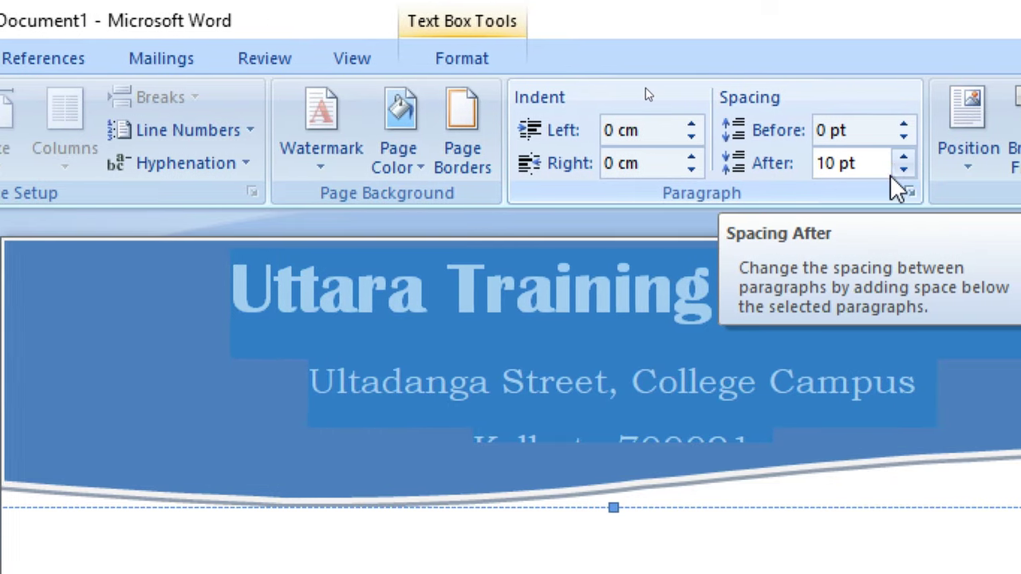
pyautogui.click(891, 176)
pyautogui.click(891, 176)
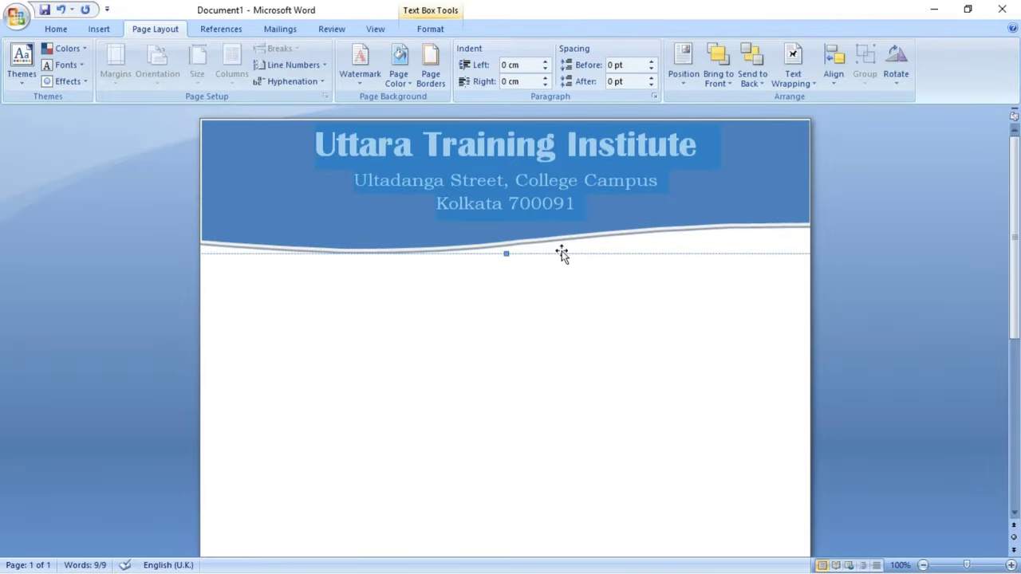
pyautogui.click(588, 206)
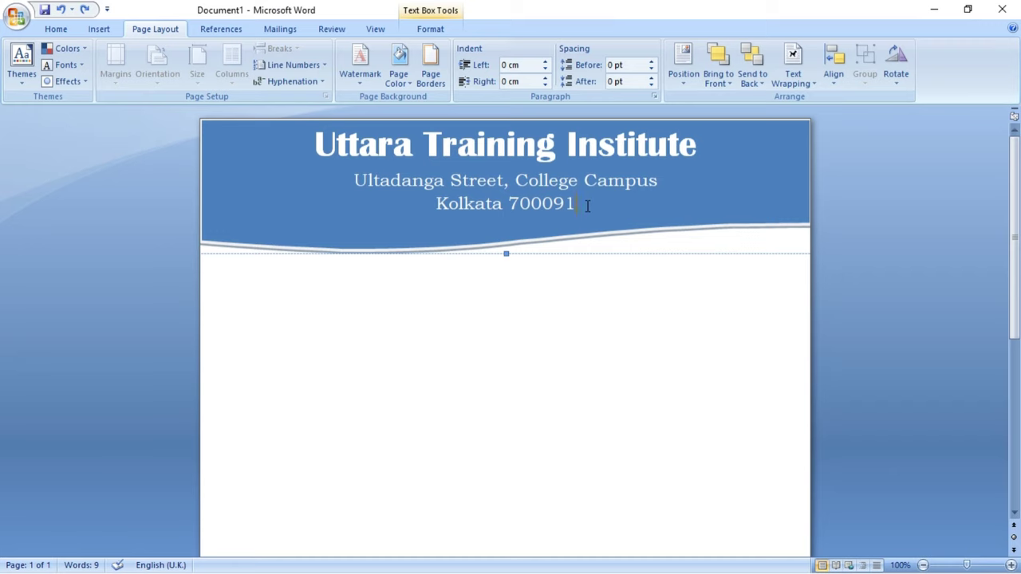
pyautogui.click(230, 271)
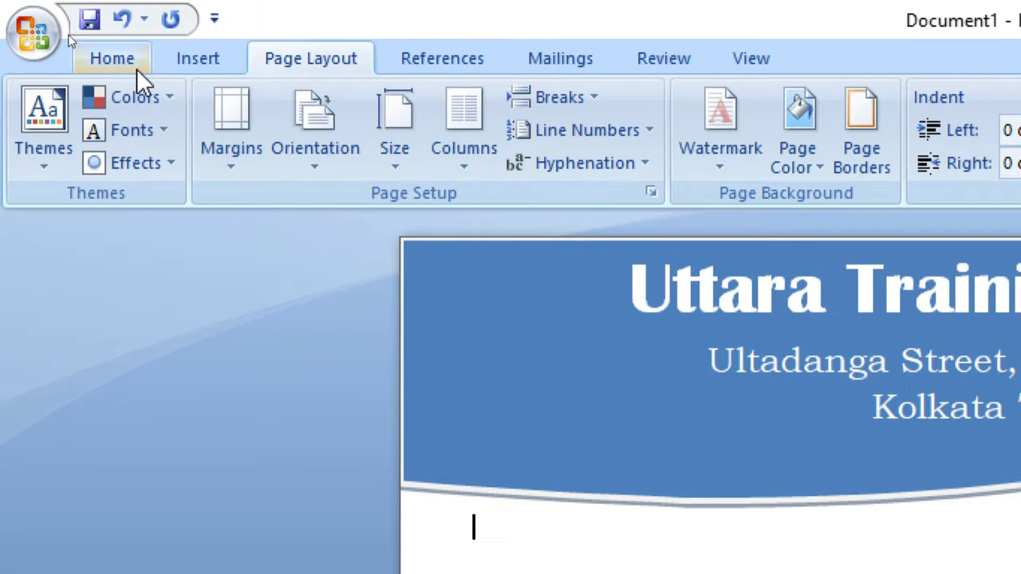
# Step: Type the dotted 'Reference No... Date ../../..' line in 12 pt Bookman Old Style
pyautogui.click(137, 69)
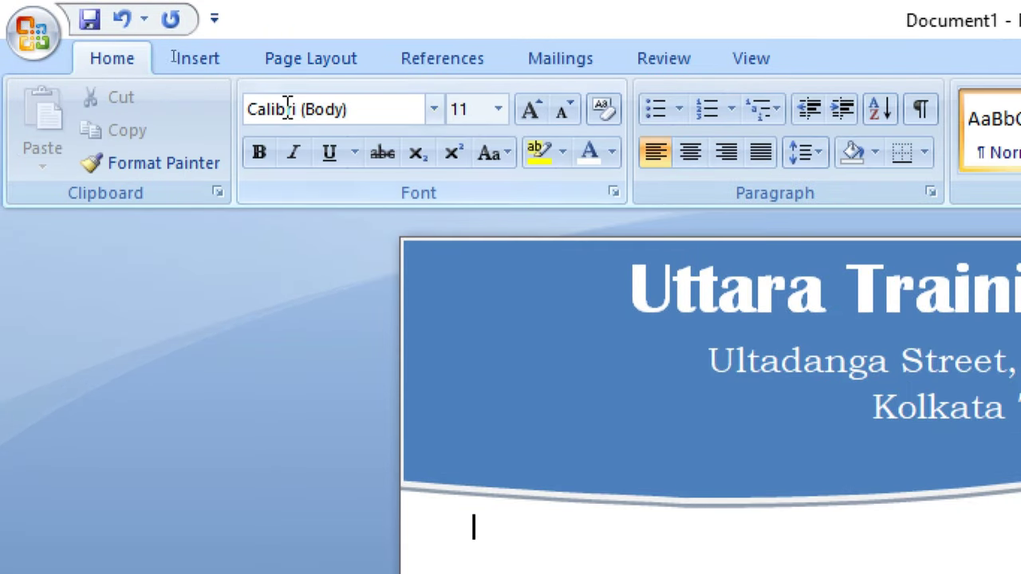
pyautogui.click(435, 110)
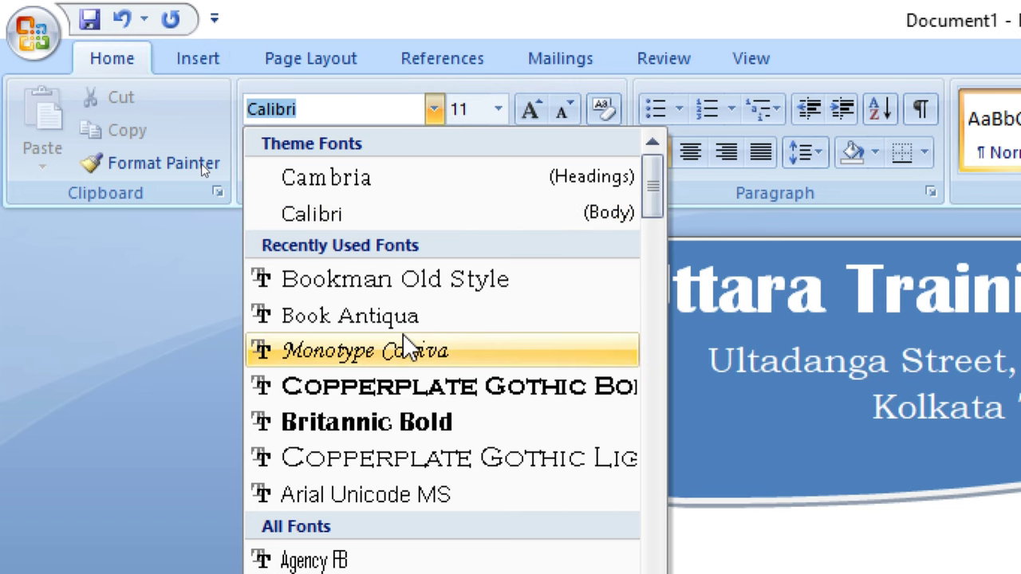
pyautogui.click(422, 287)
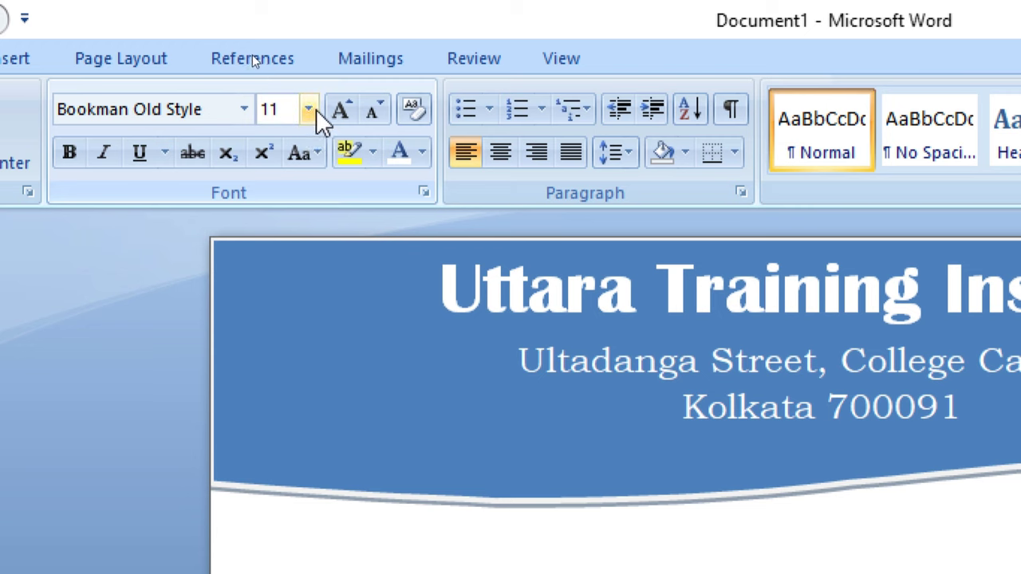
pyautogui.click(309, 110)
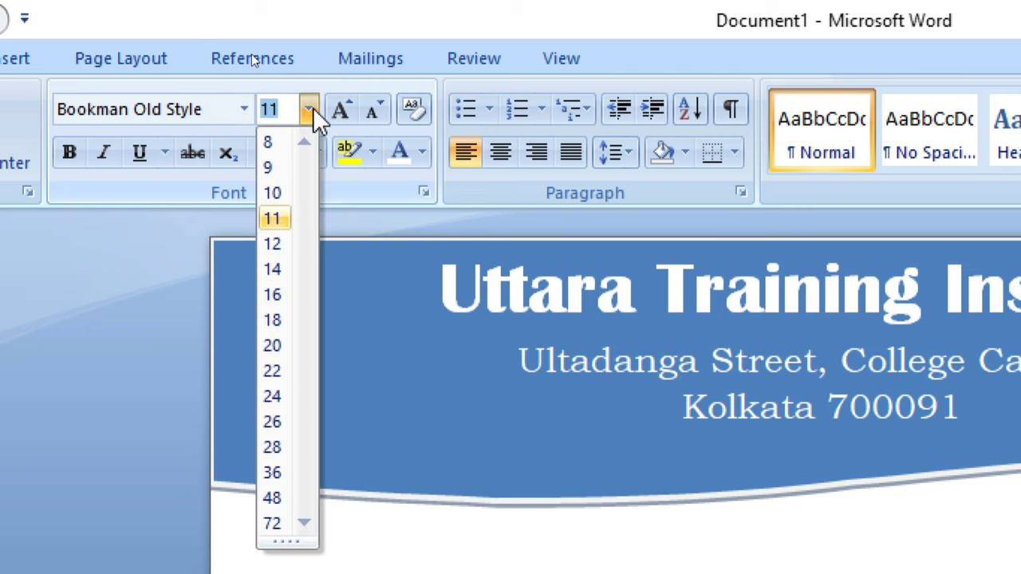
pyautogui.click(272, 244)
pyautogui.write('Ref')
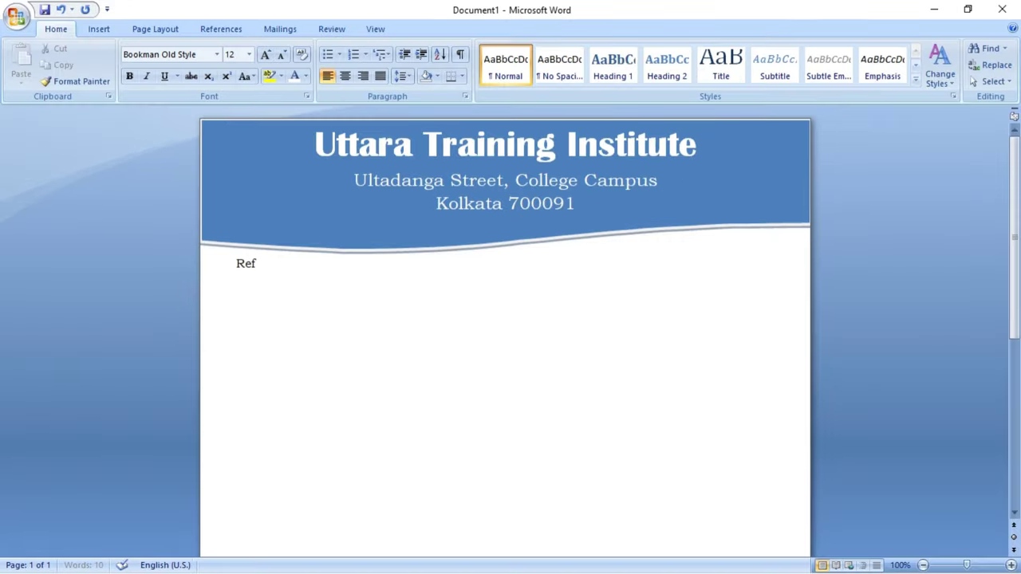
pyautogui.write('erence No.')
pyautogui.write('..............................')
pyautogui.write(' Date .......')
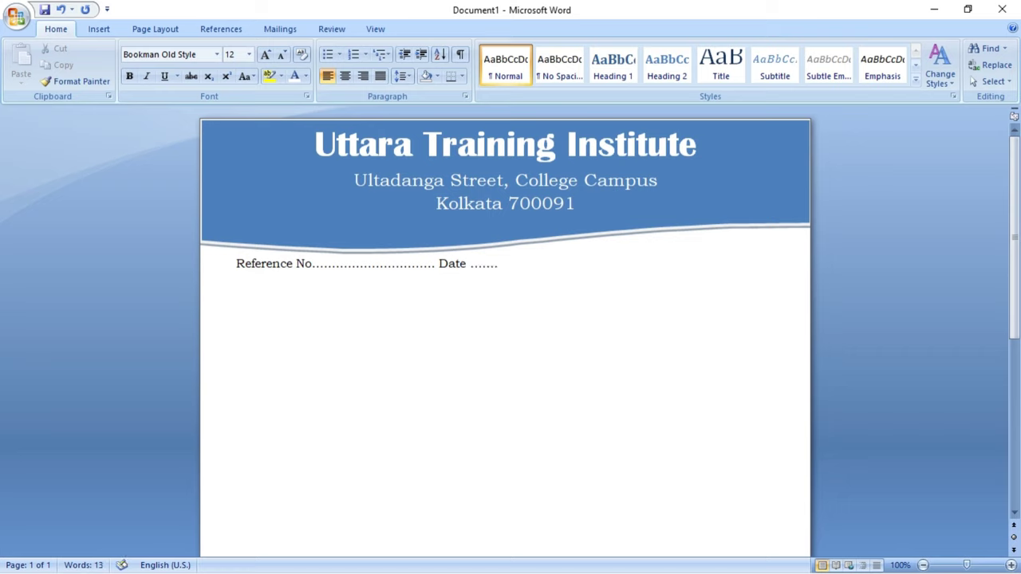
pyautogui.write('./.')
pyautogui.write('....../.............')
# Step: Push the Date part of the line over to the right margin
pyautogui.click(438, 264)
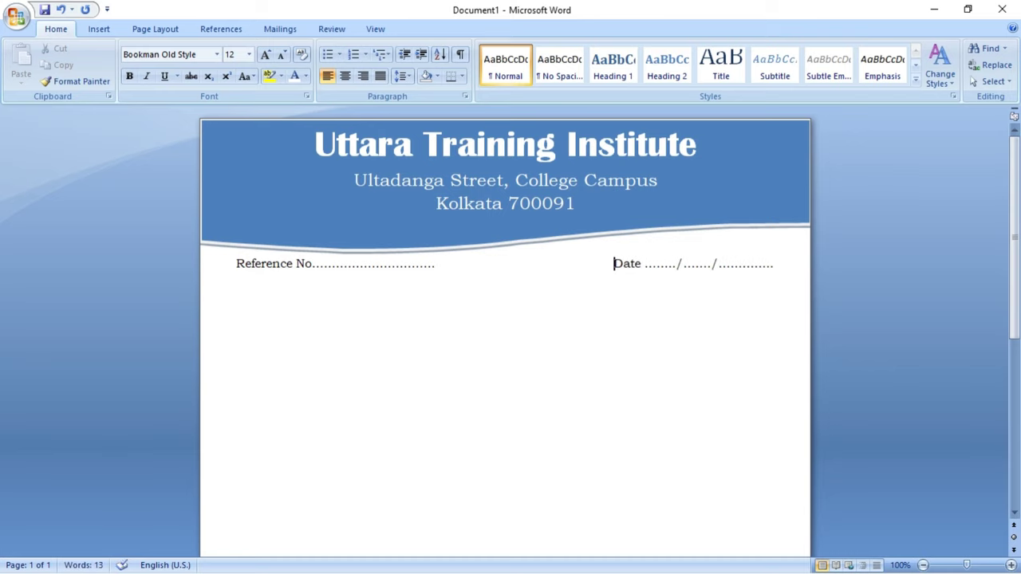
pyautogui.click(610, 314)
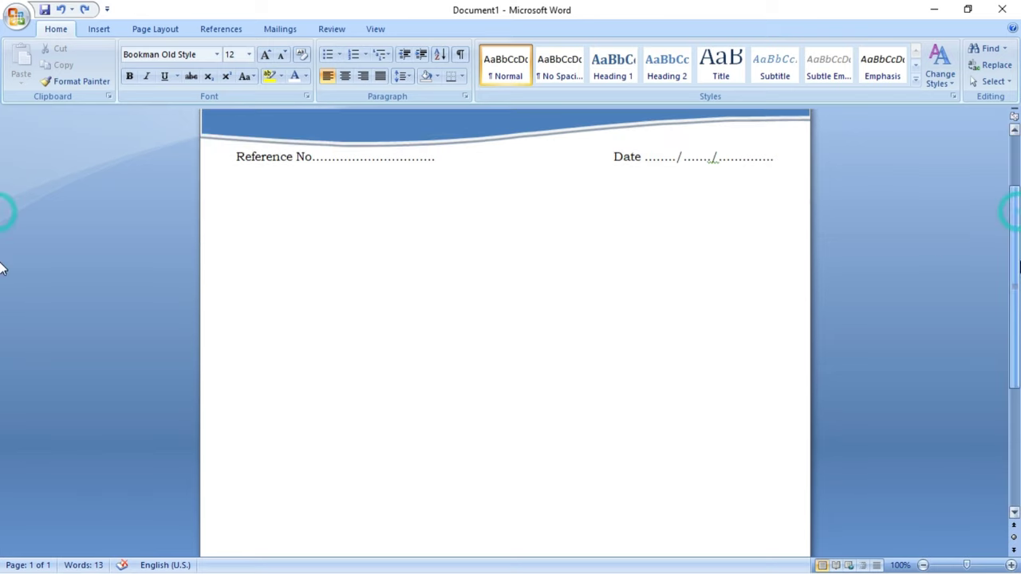
pyautogui.moveTo(1014, 217); pyautogui.dragTo(1015, 391)
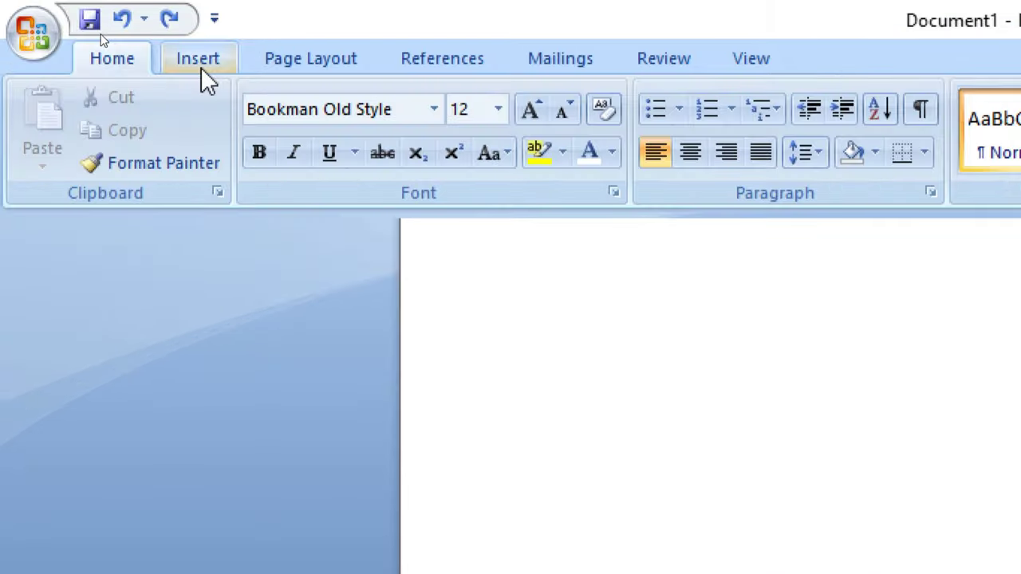
# Step: Draw a full-width rectangle along the page bottom and give it the blue style
pyautogui.click(201, 64)
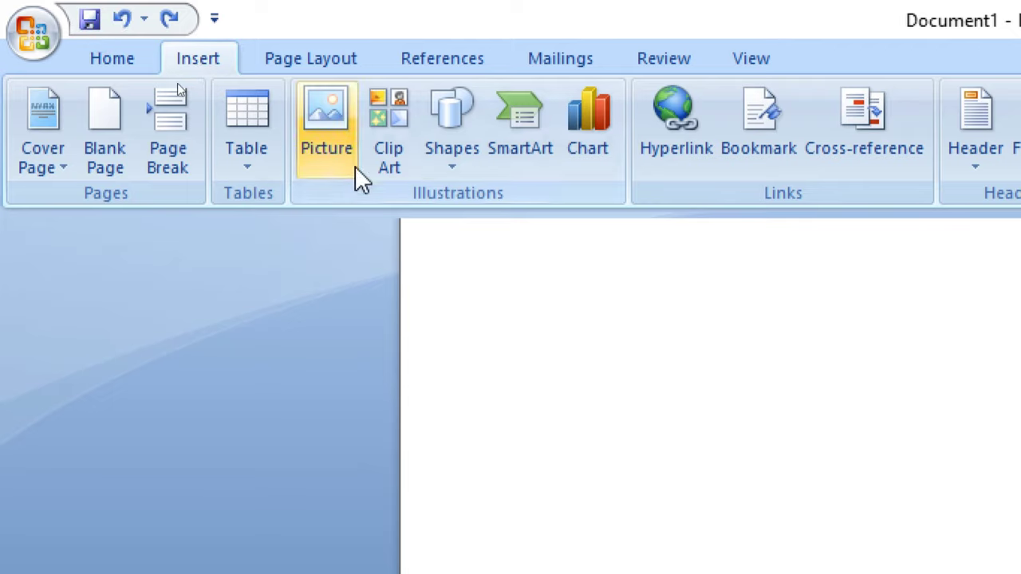
pyautogui.click(451, 159)
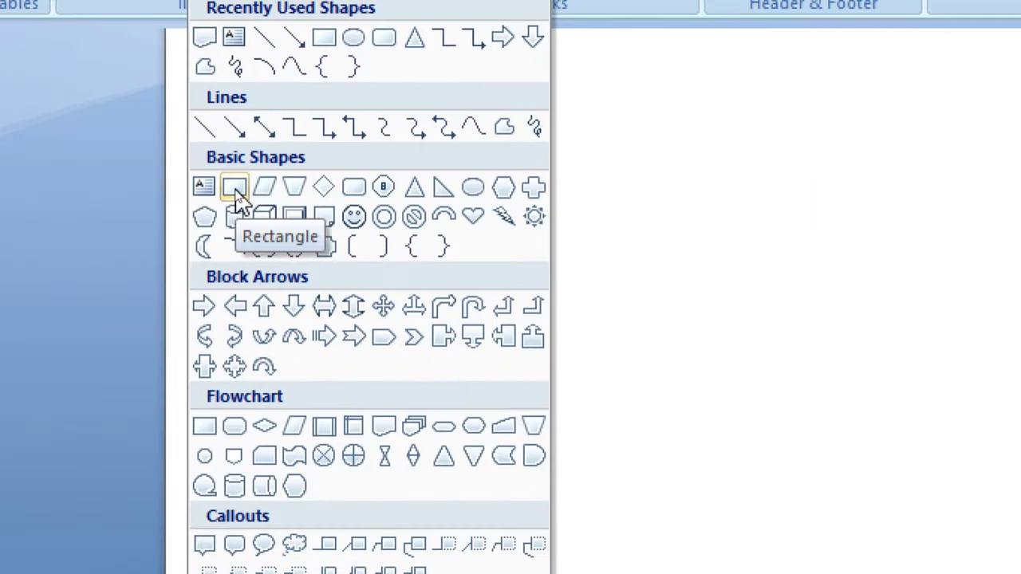
pyautogui.click(236, 192)
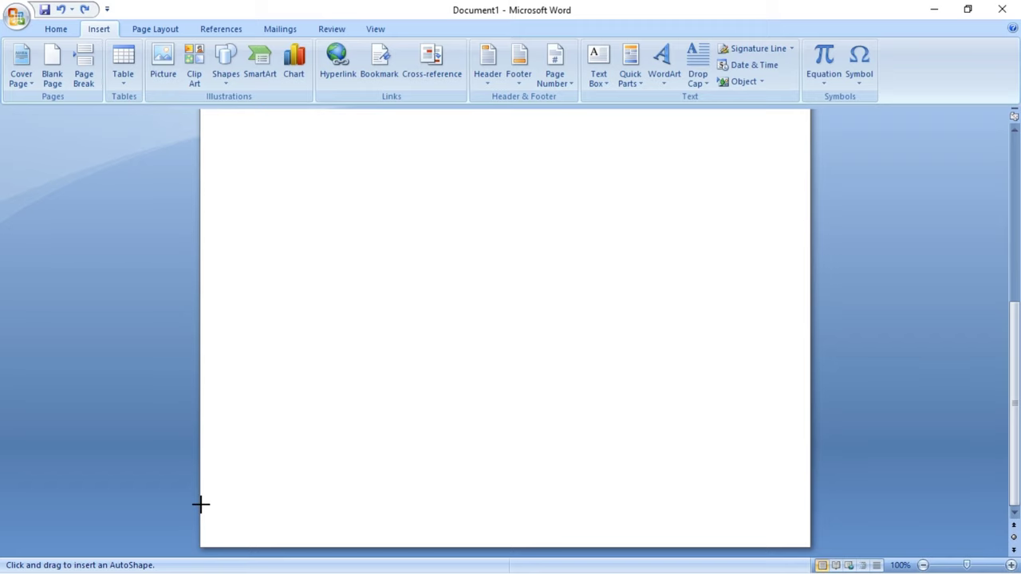
pyautogui.moveTo(200, 504); pyautogui.dragTo(809, 542)
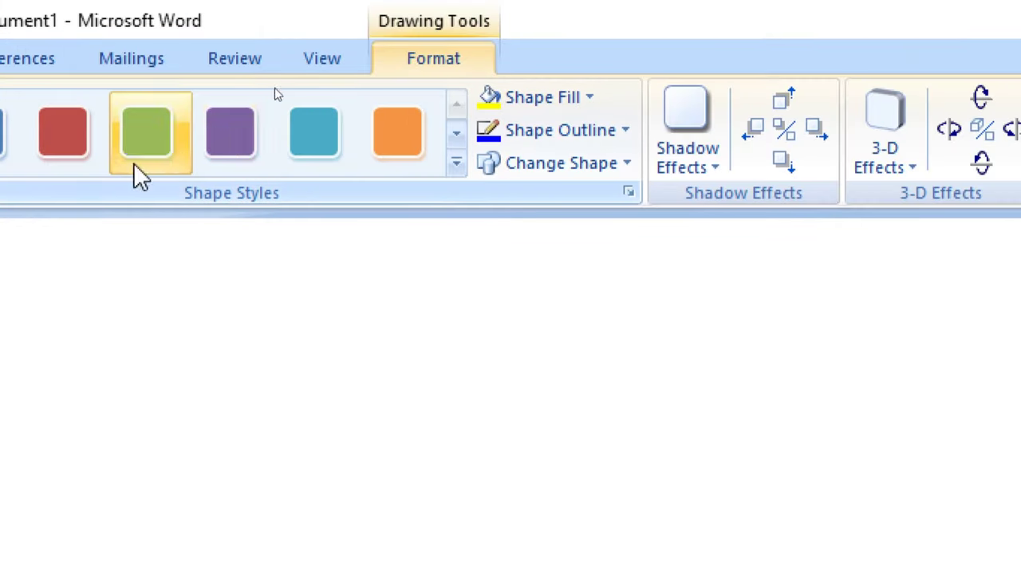
pyautogui.click(128, 136)
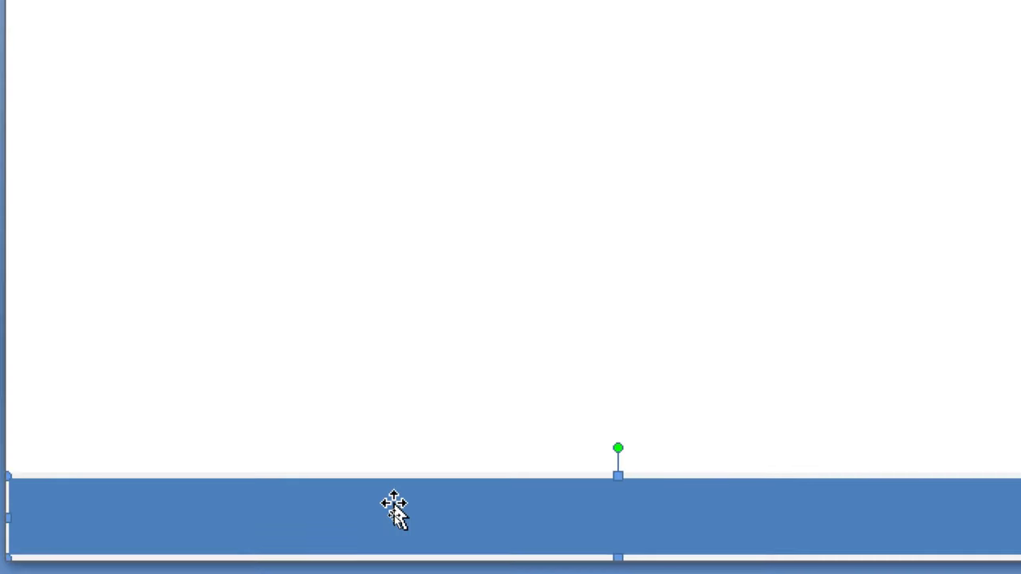
# Step: Make the blue footer band a text box with white Bookman Old Style text
pyautogui.rightClick(394, 519)
pyautogui.moveTo(484, 347)
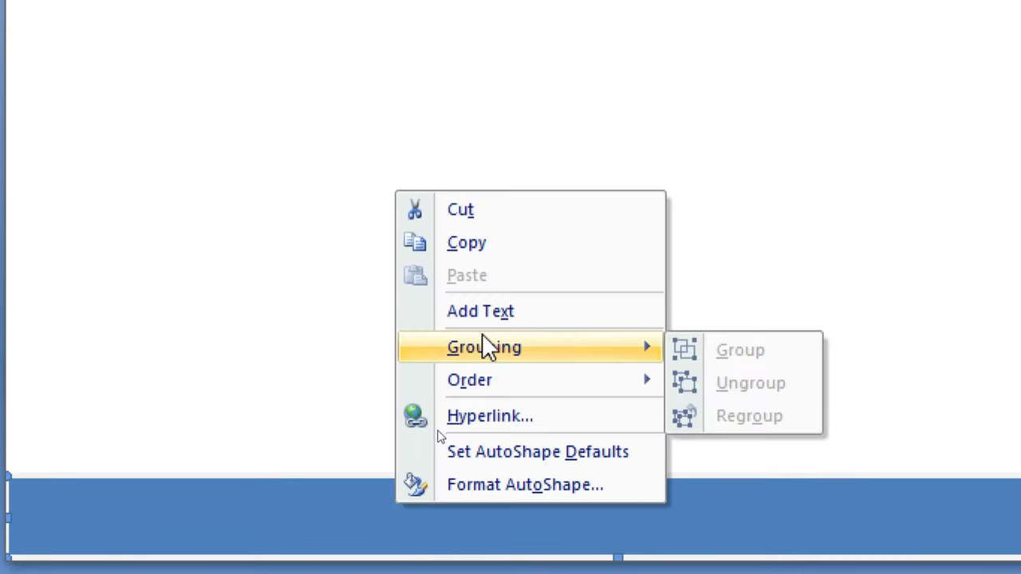
pyautogui.click(513, 309)
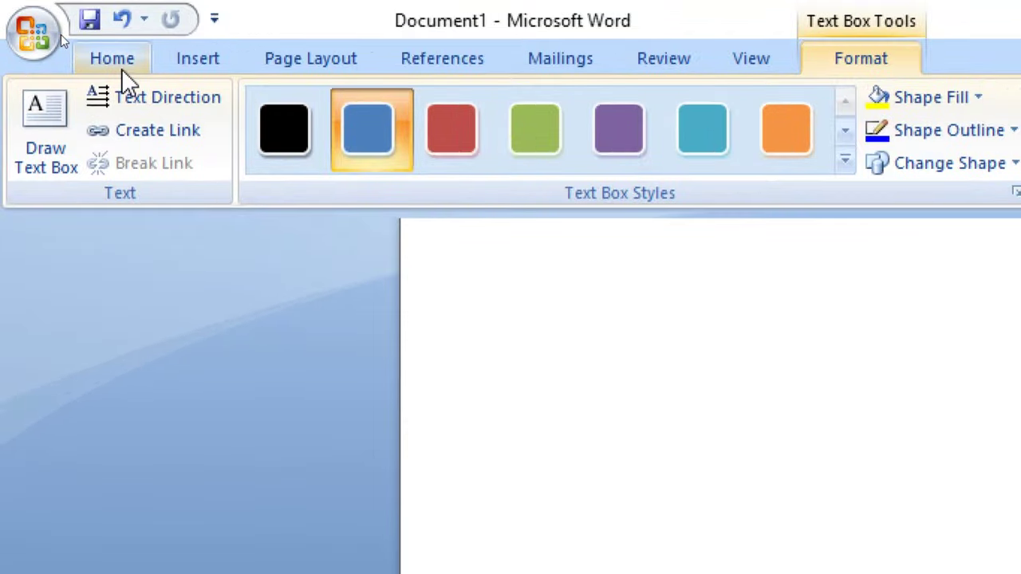
pyautogui.click(121, 69)
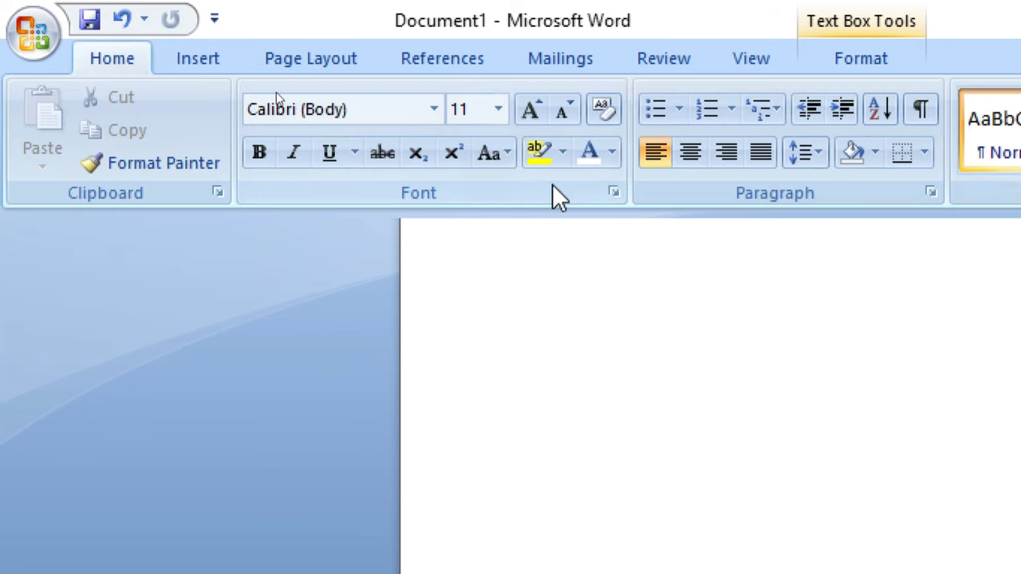
pyautogui.click(434, 110)
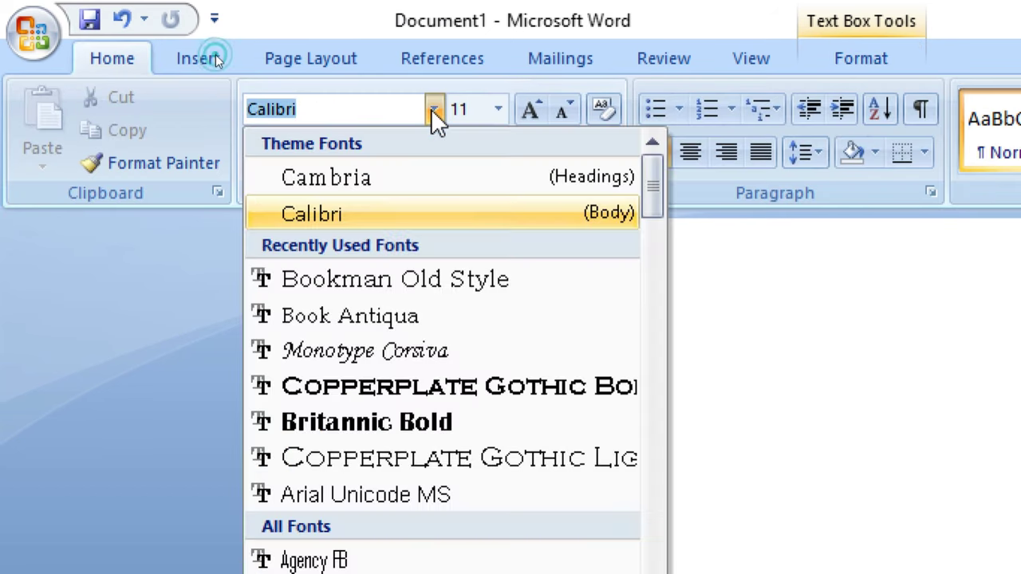
pyautogui.click(429, 283)
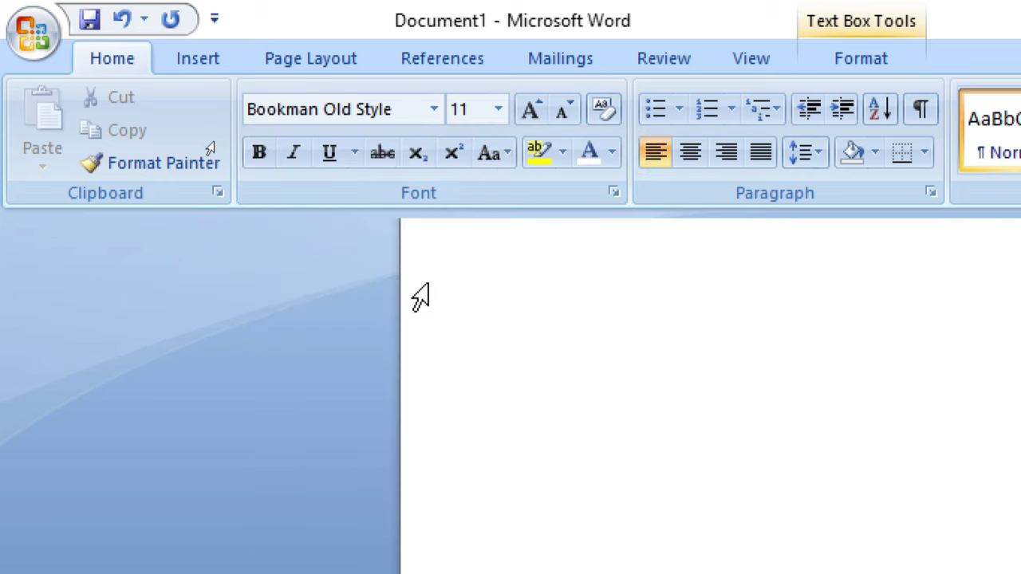
pyautogui.click(610, 155)
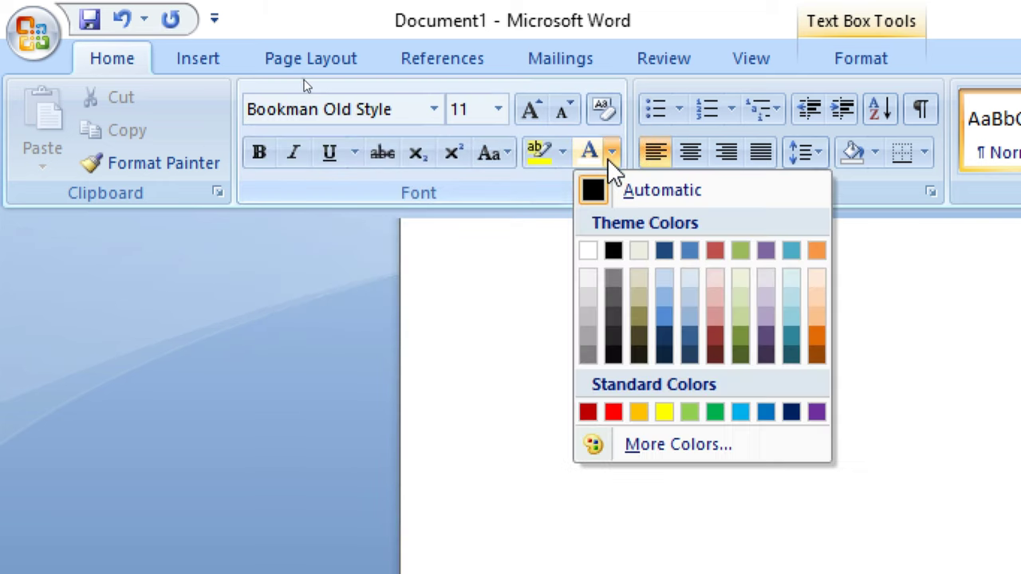
pyautogui.click(592, 255)
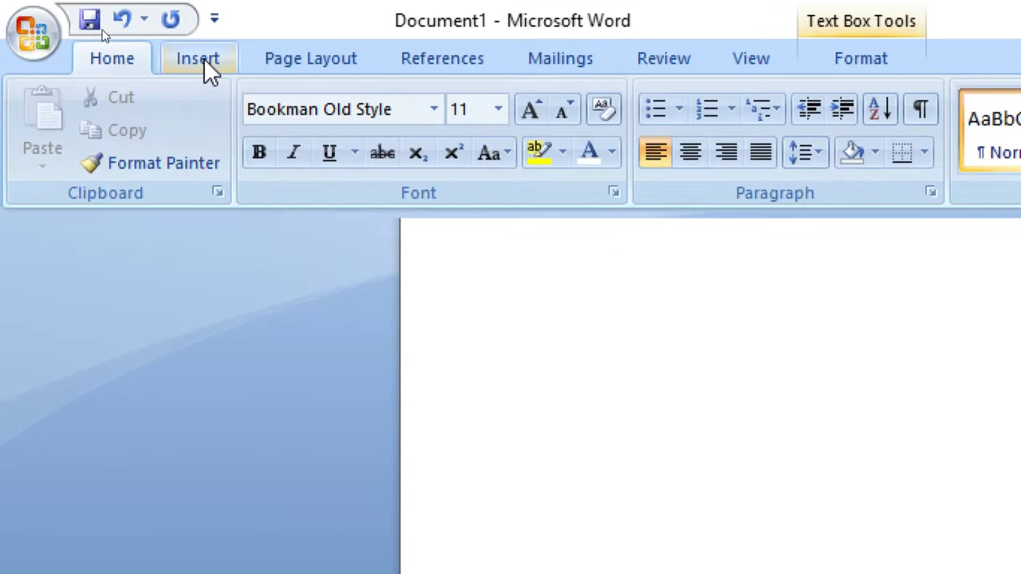
pyautogui.click(204, 60)
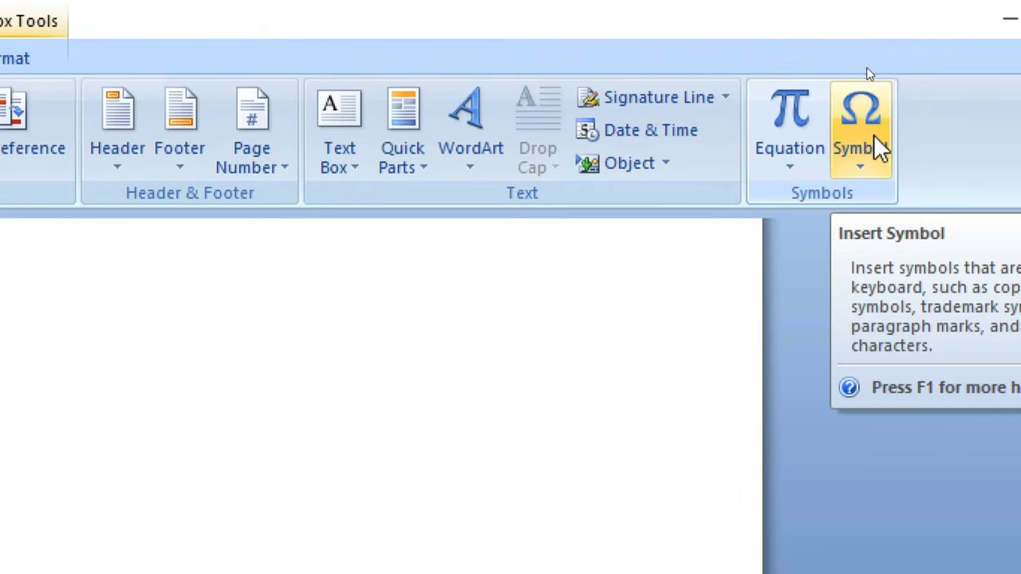
# Step: Insert the Black Telephone symbol (260E) and type the institute's phone number after it
pyautogui.click(875, 140)
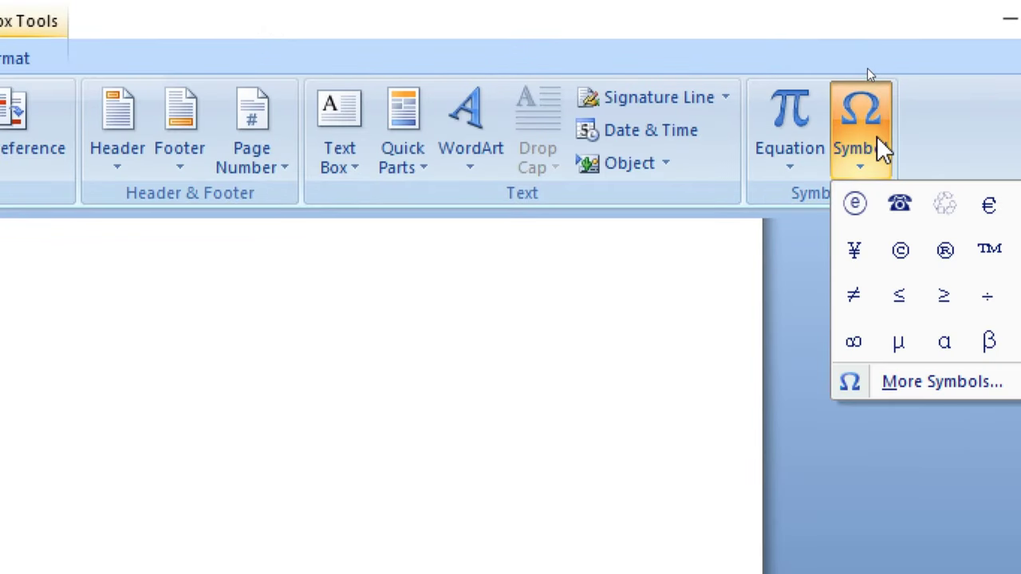
pyautogui.click(891, 382)
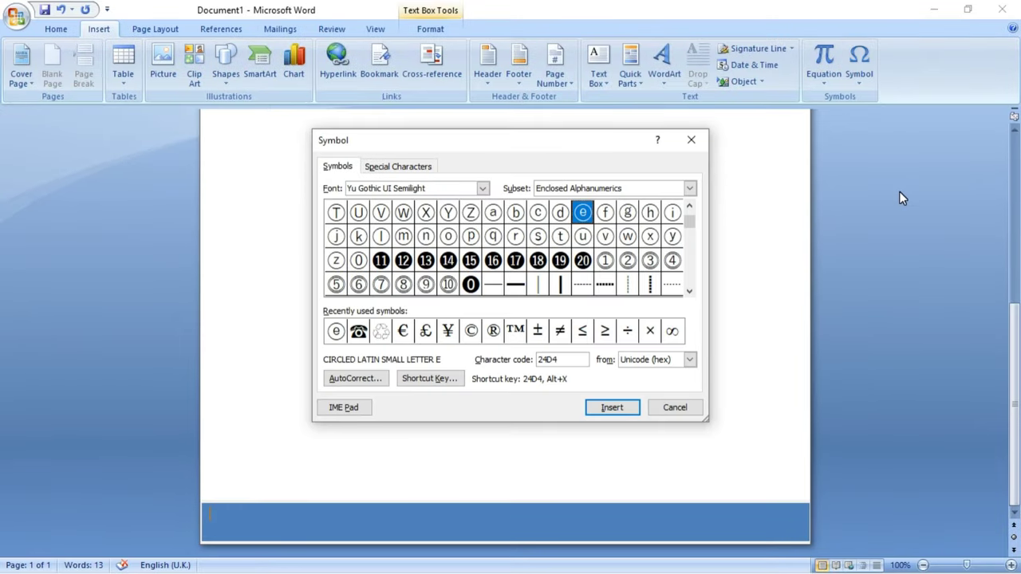
pyautogui.click(690, 290)
pyautogui.click(691, 290)
pyautogui.click(691, 291)
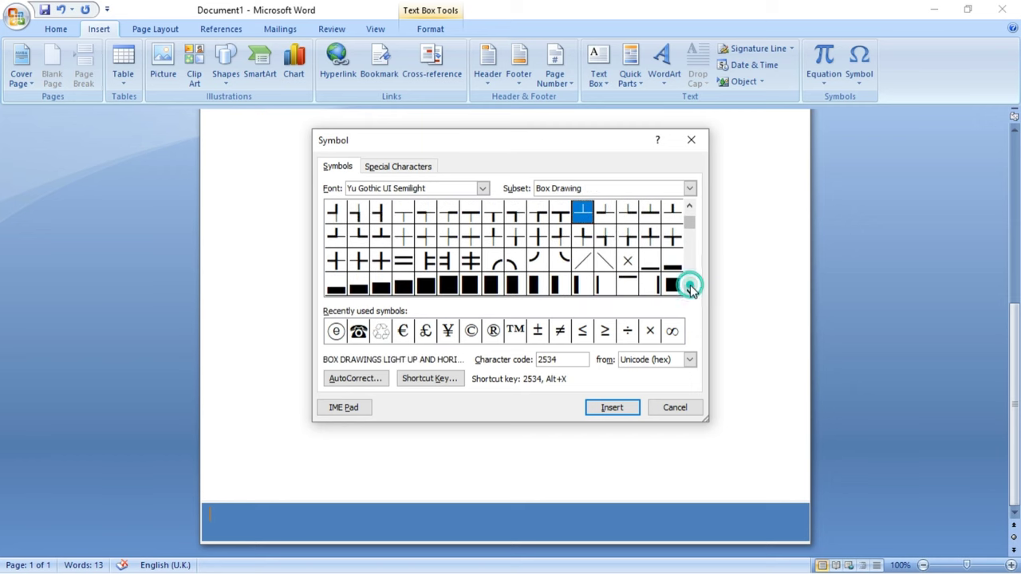
pyautogui.click(691, 291)
pyautogui.click(691, 290)
pyautogui.click(690, 290)
pyautogui.click(691, 290)
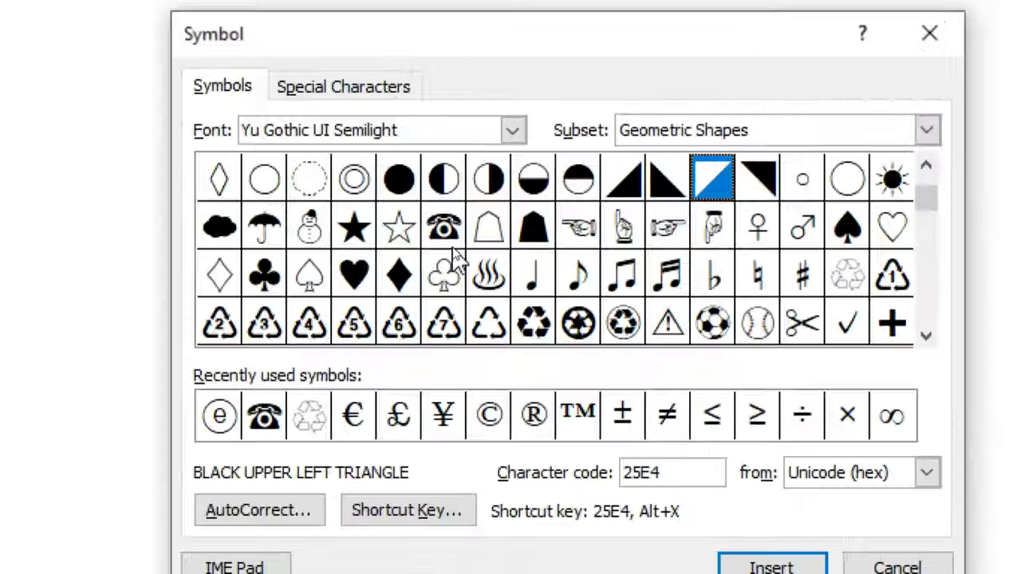
pyautogui.click(450, 240)
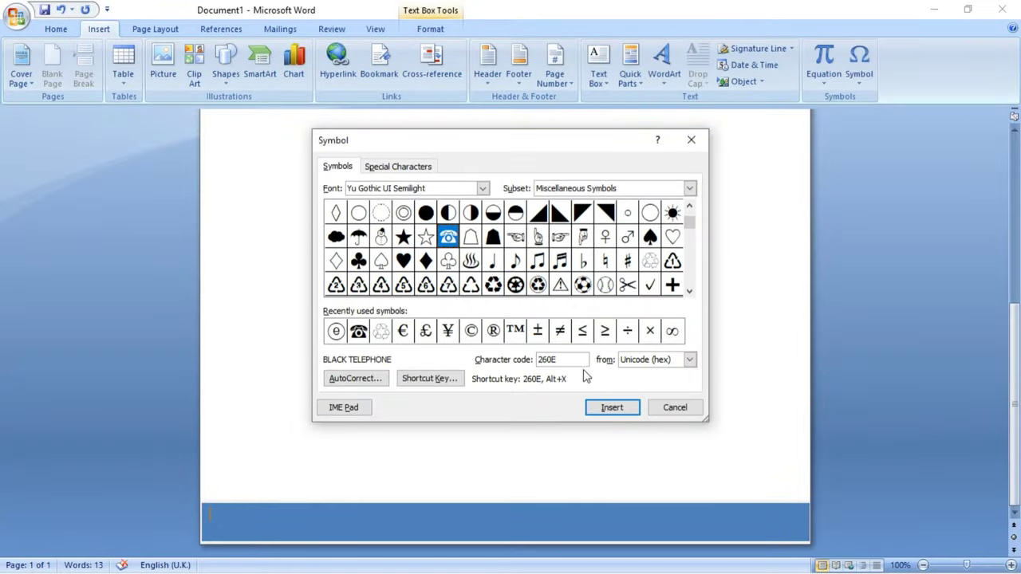
pyautogui.click(604, 406)
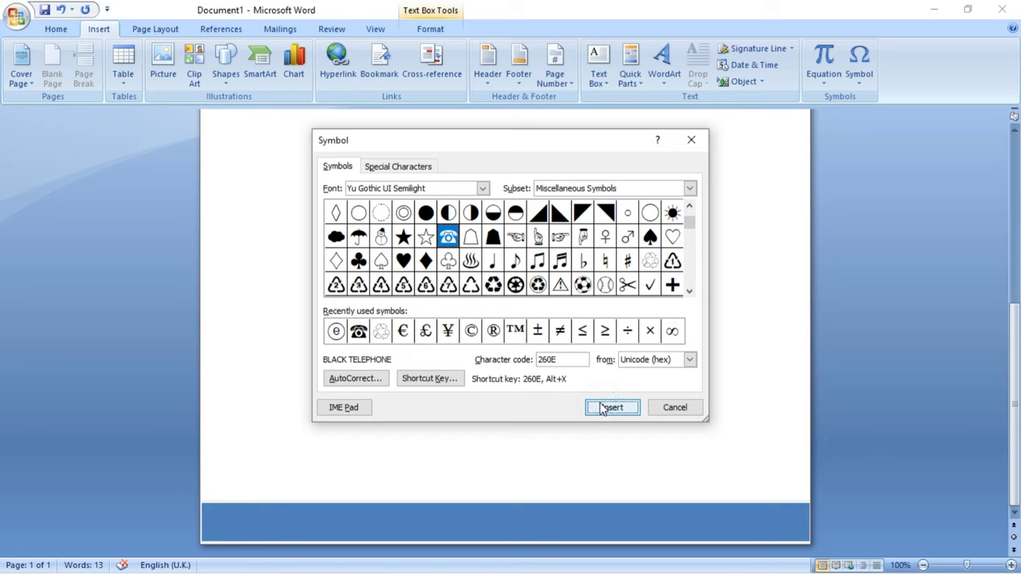
pyautogui.click(675, 408)
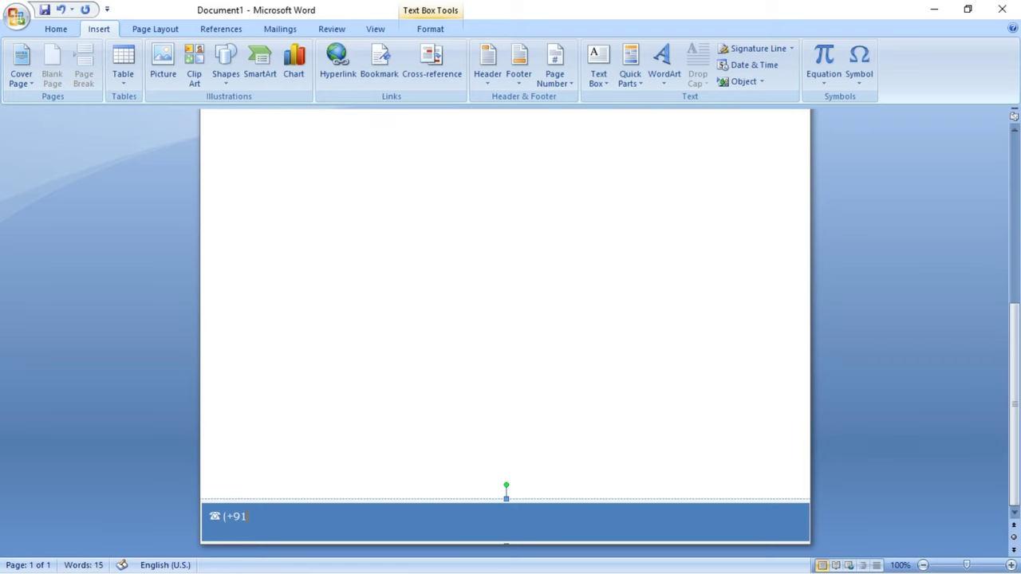
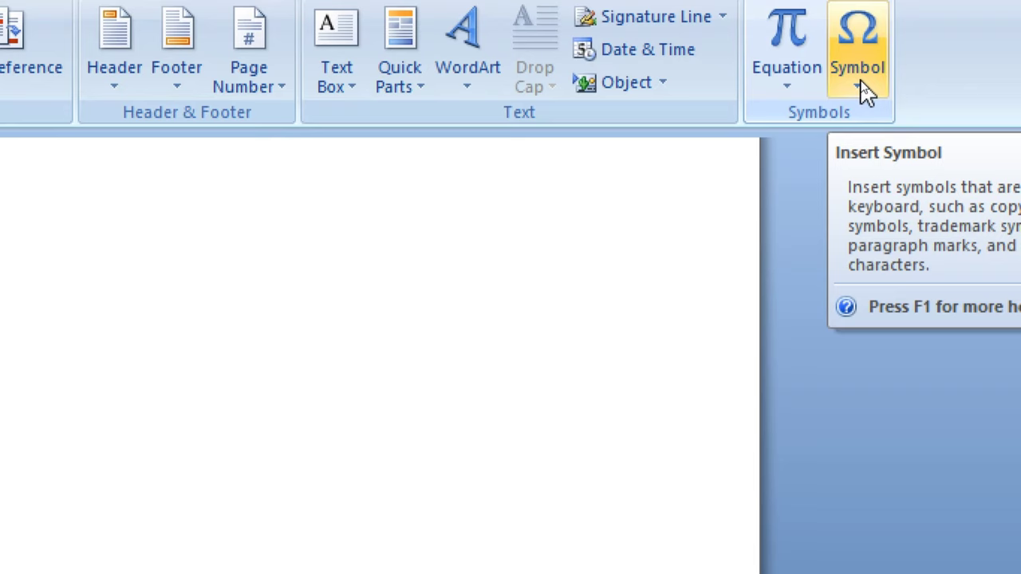
# Step: Insert the circled e symbol (24D4) and type the institute's e-mail address
pyautogui.click(863, 89)
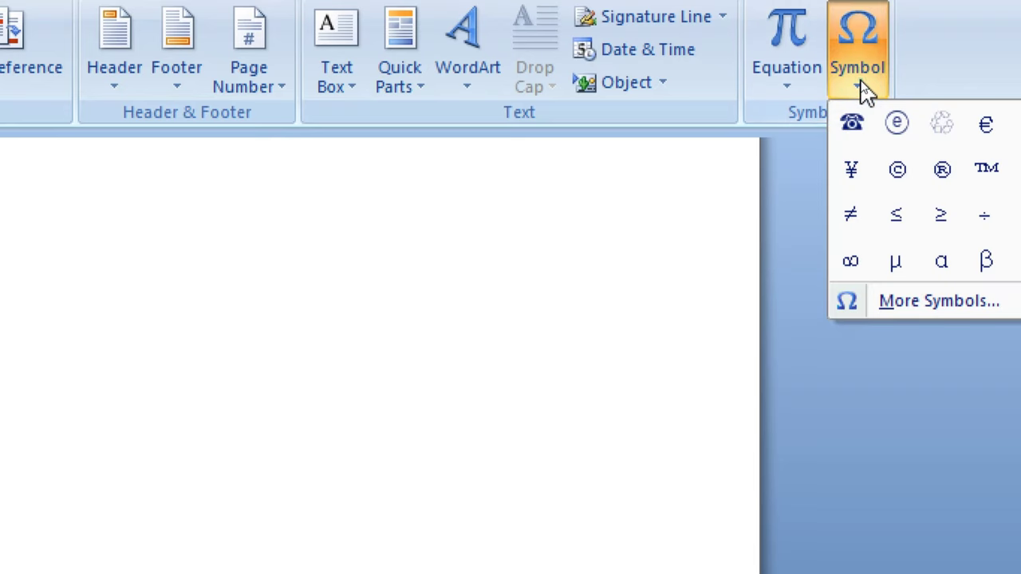
pyautogui.click(890, 297)
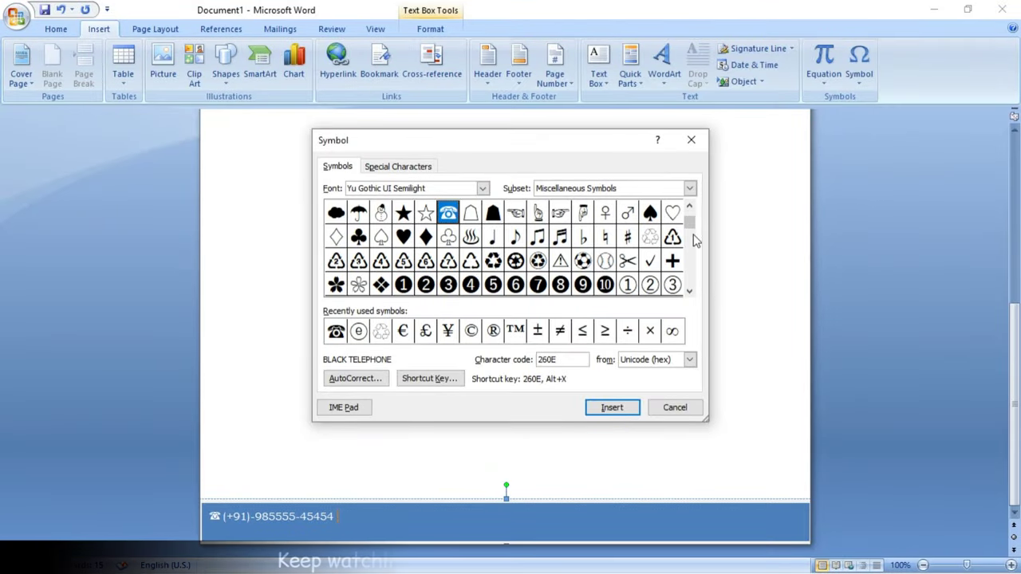
pyautogui.click(690, 206)
pyautogui.click(690, 205)
pyautogui.click(690, 206)
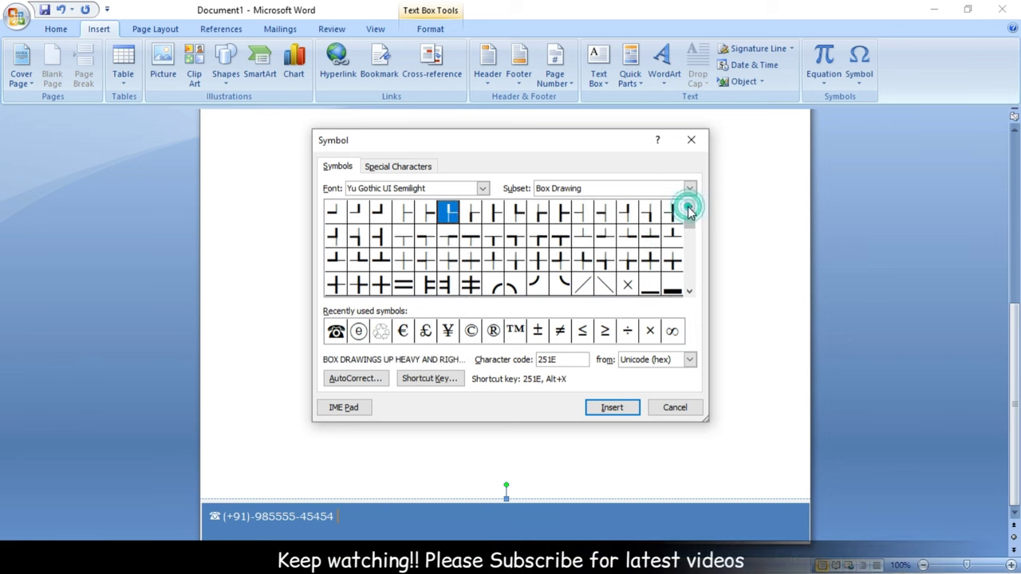
pyautogui.click(690, 206)
pyautogui.click(690, 206)
pyautogui.click(690, 206)
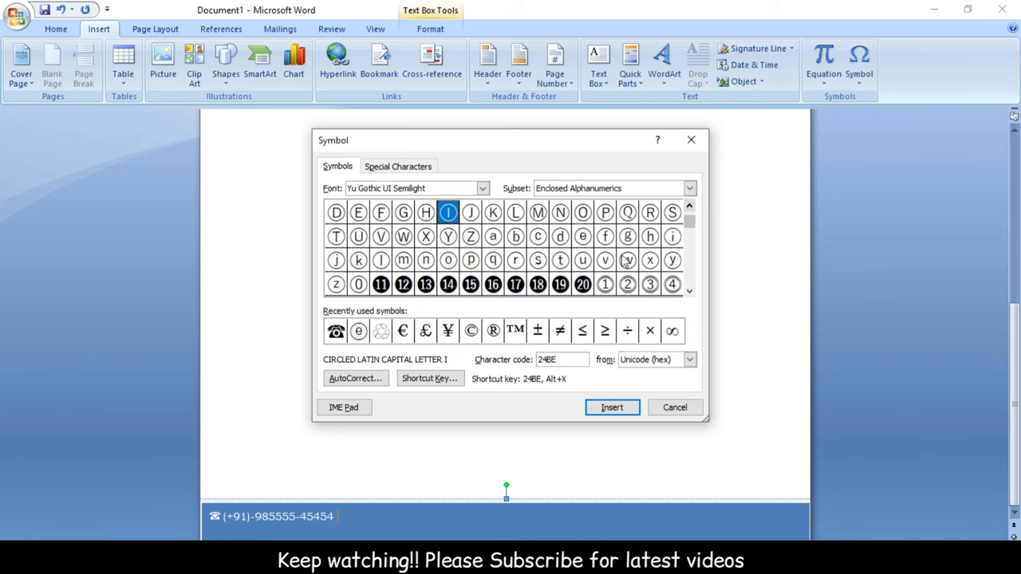
pyautogui.click(583, 238)
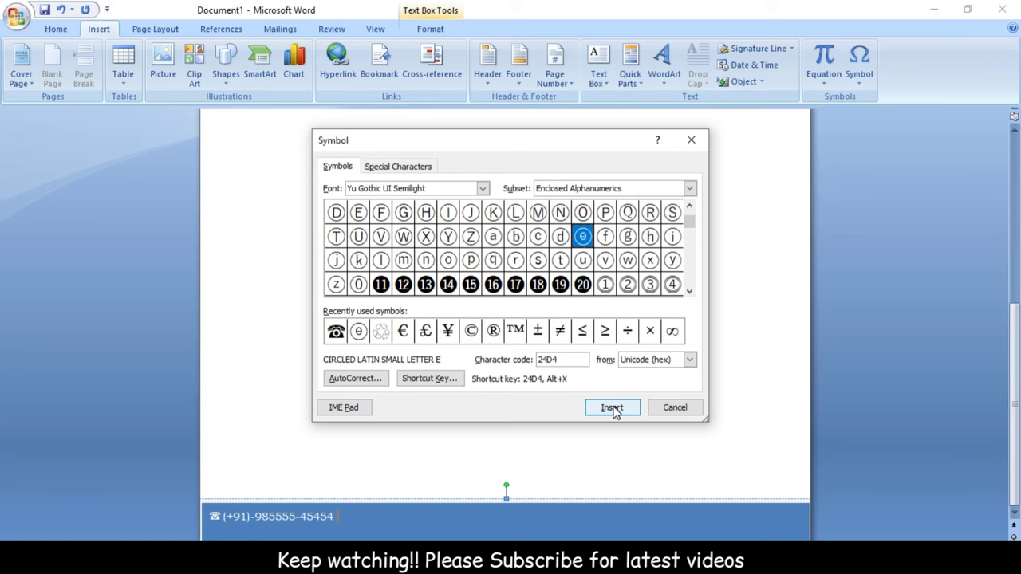
pyautogui.click(612, 407)
pyautogui.click(675, 408)
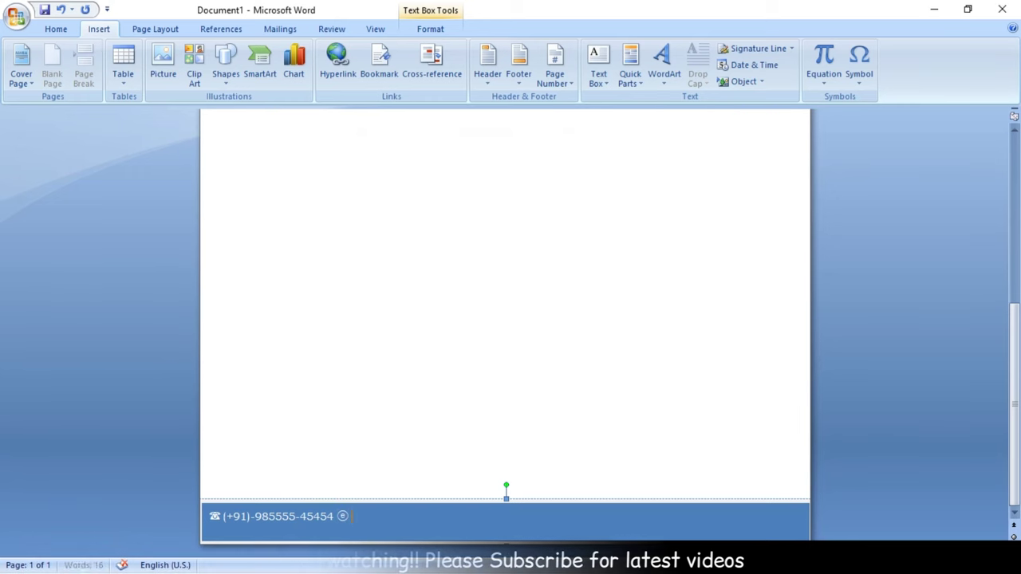
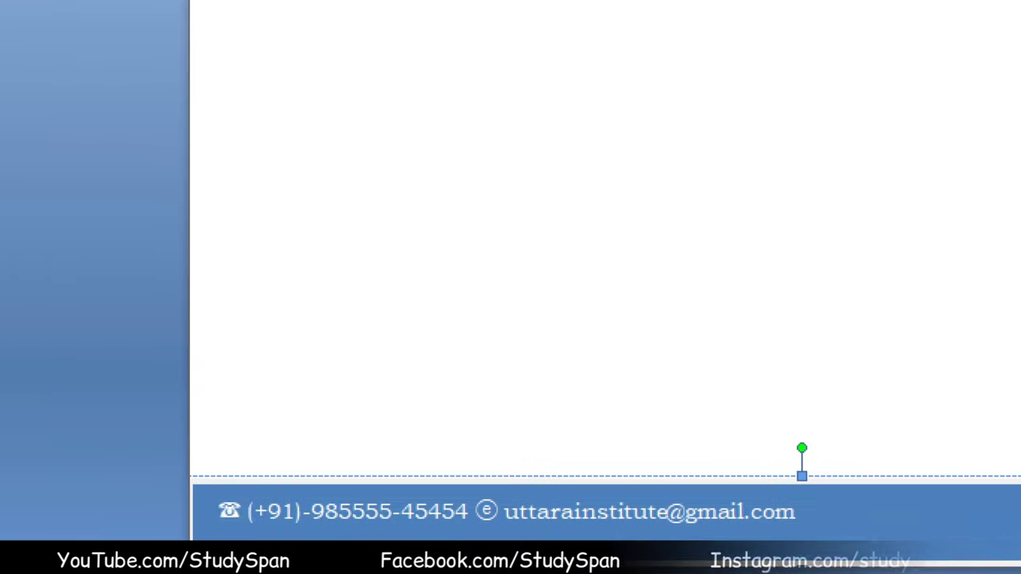
# Step: Space the e-mail away from the phone number and enlarge all footer text to 12 pt
pyautogui.click(351, 516)
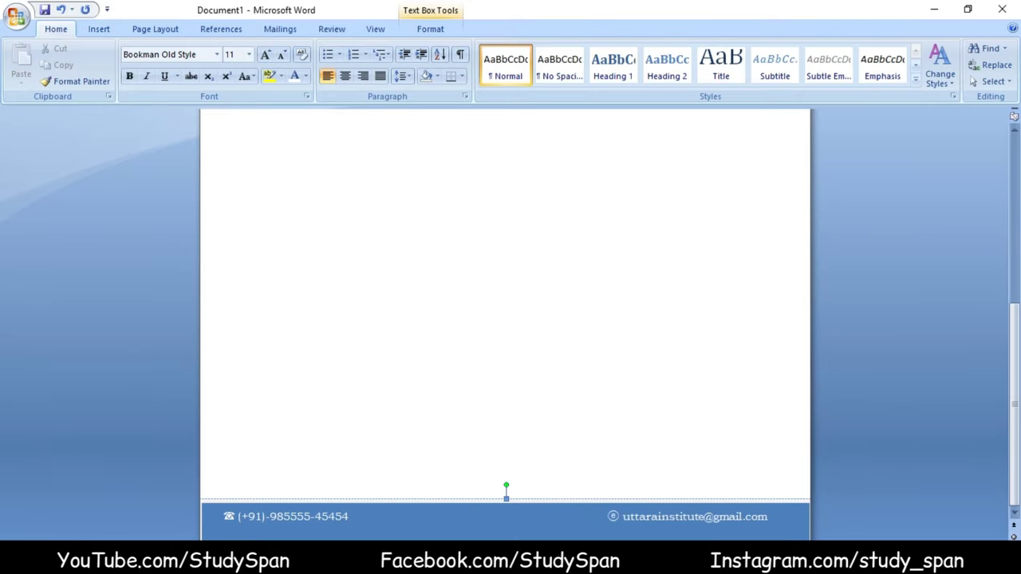
pyautogui.hotkey('ctrl', 'a')
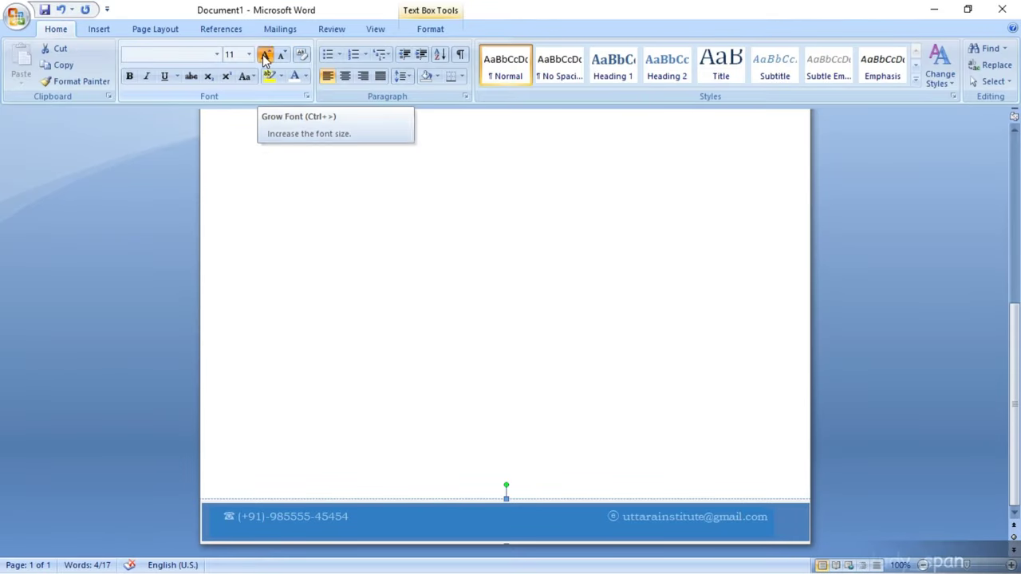
pyautogui.click(266, 58)
pyautogui.click(648, 517)
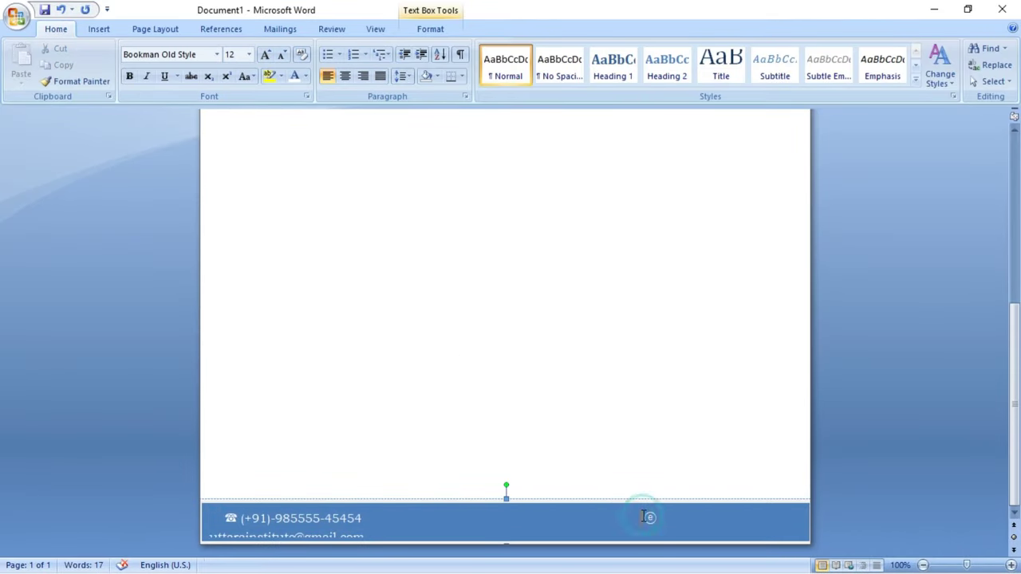
pyautogui.press('BackSpace')
pyautogui.press('BackSpace')
pyautogui.press('BackSpace')
pyautogui.press('BackSpace')
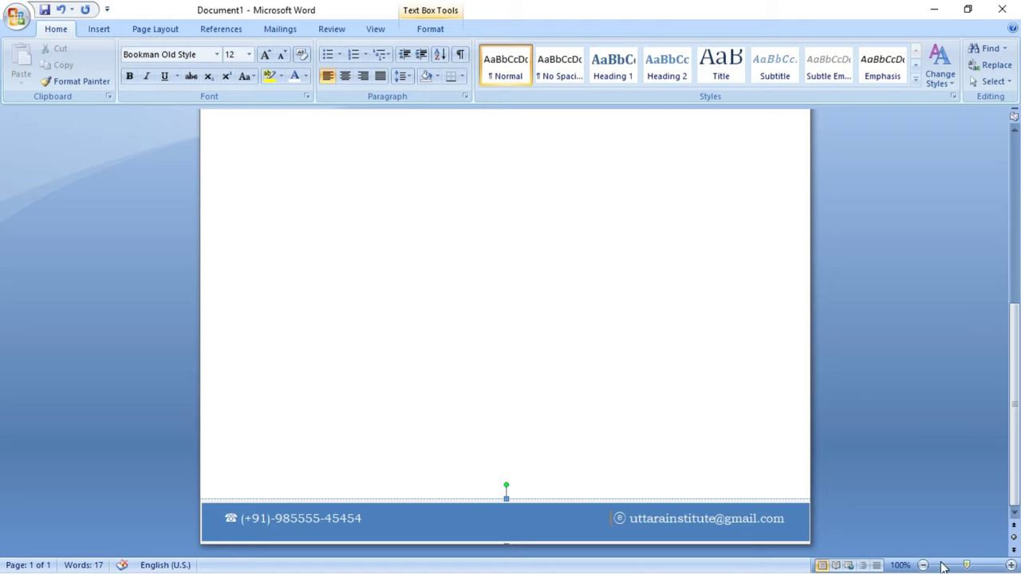
pyautogui.click(923, 566)
# Step: Zoom out to view the whole letterhead and return from the footer to the page body
pyautogui.click(923, 566)
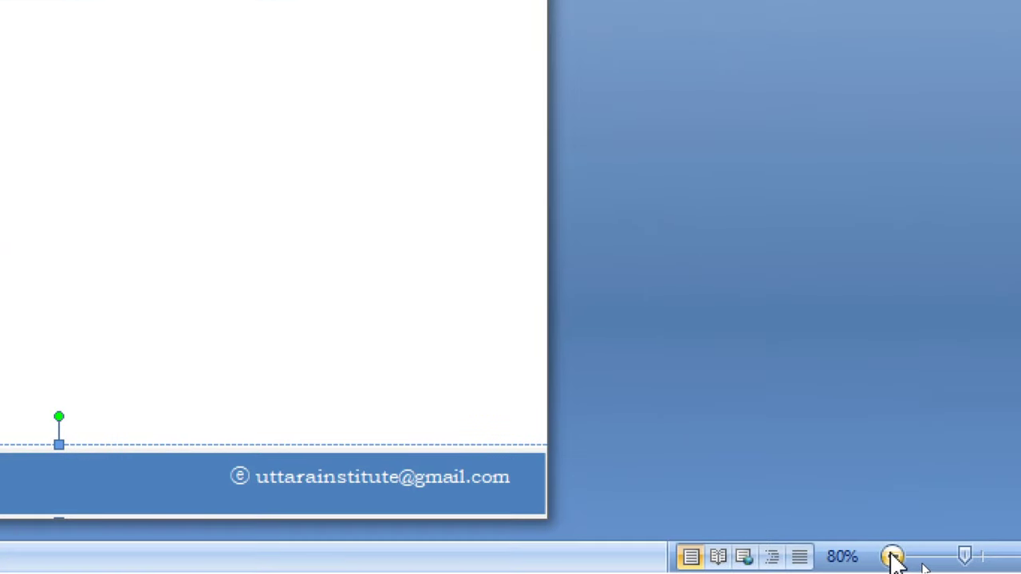
pyautogui.click(923, 566)
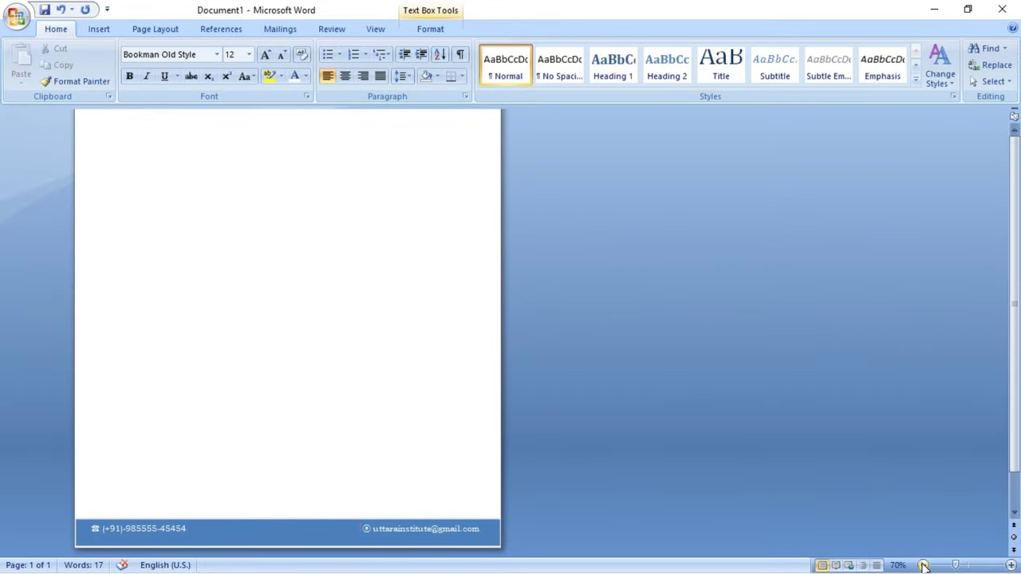
pyautogui.click(923, 565)
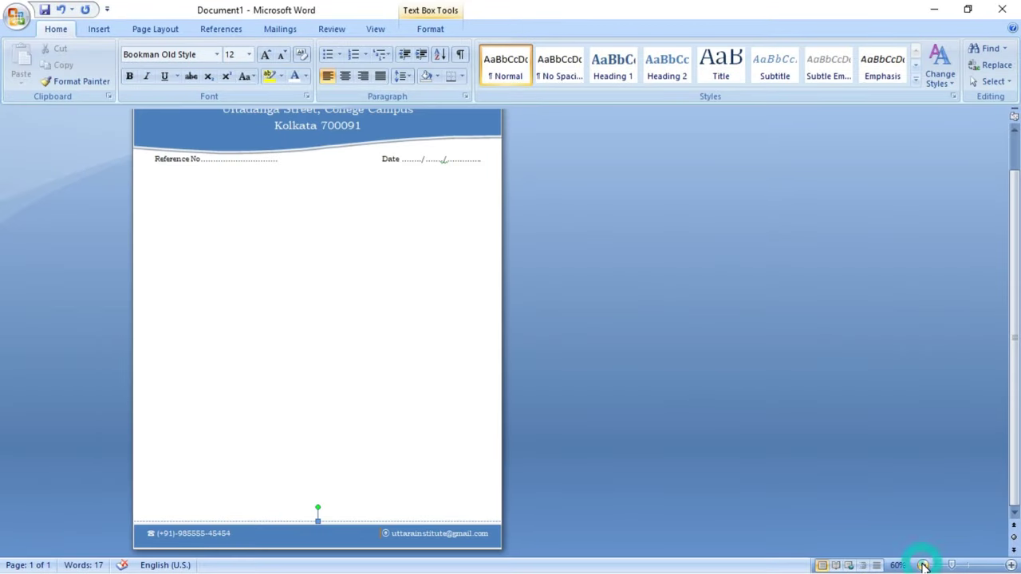
pyautogui.click(923, 565)
pyautogui.press('Escape')
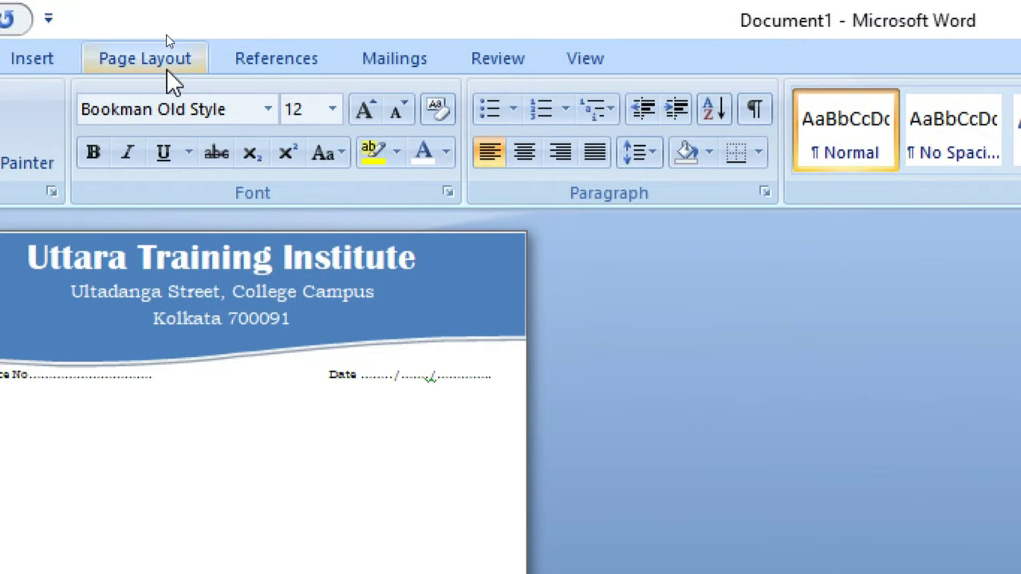
# Step: Open the Printed Watermark dialog via Page Layout > Watermark > Custom Watermark
pyautogui.click(167, 69)
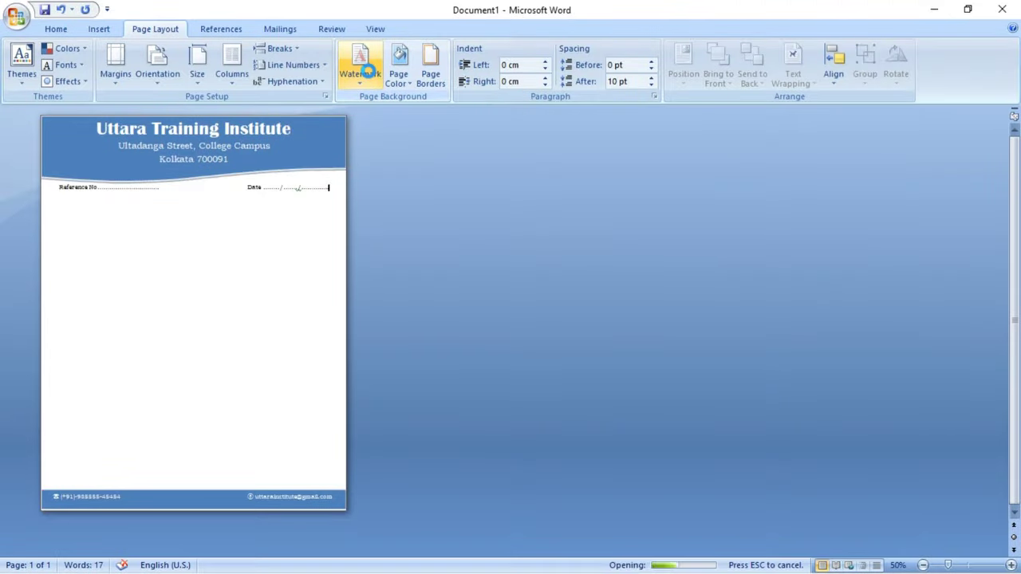
pyautogui.click(571, 142)
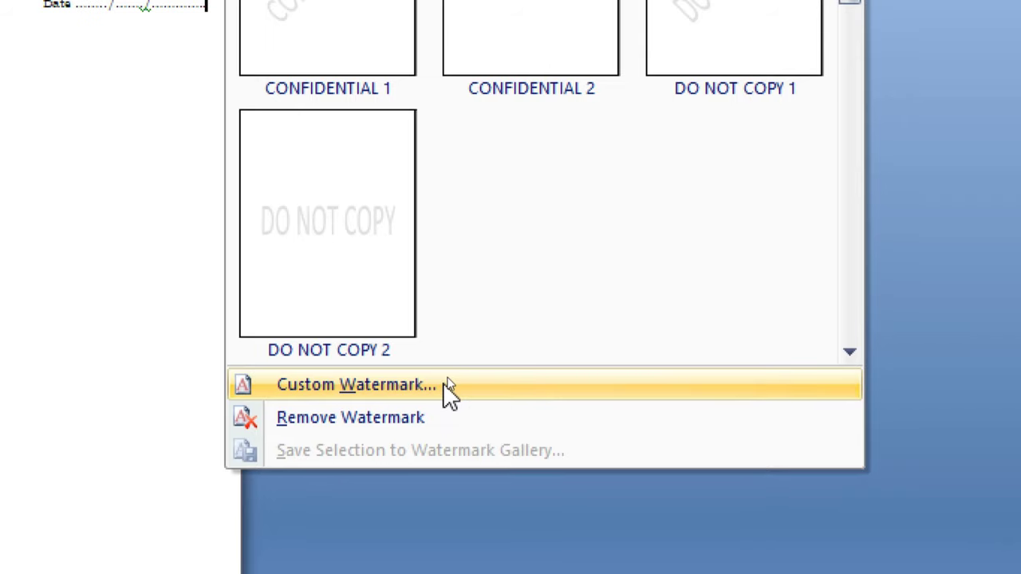
pyautogui.click(452, 380)
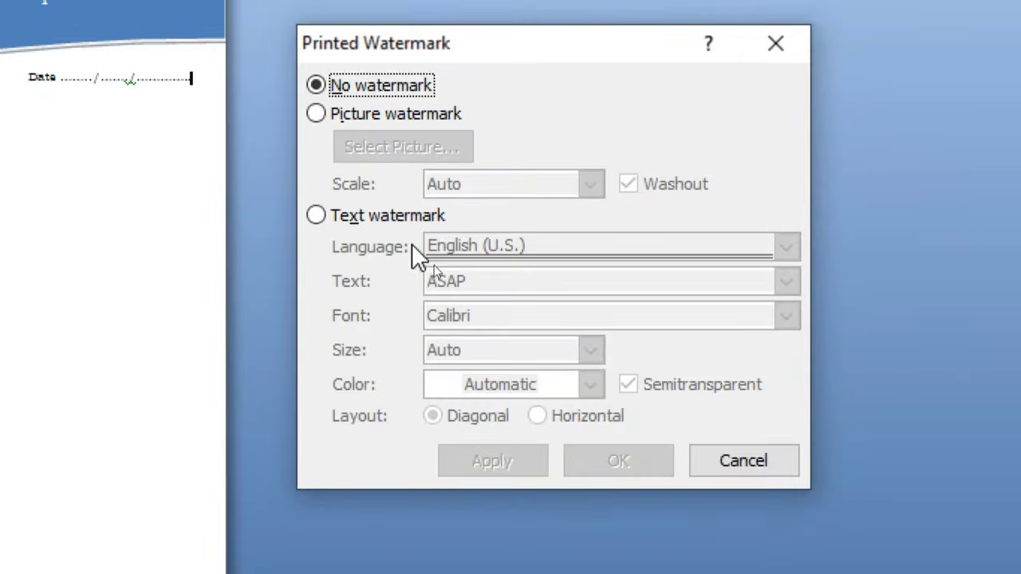
# Step: Choose a text watermark and replace the placeholder with 'Uttara Training Institute'
pyautogui.click(430, 257)
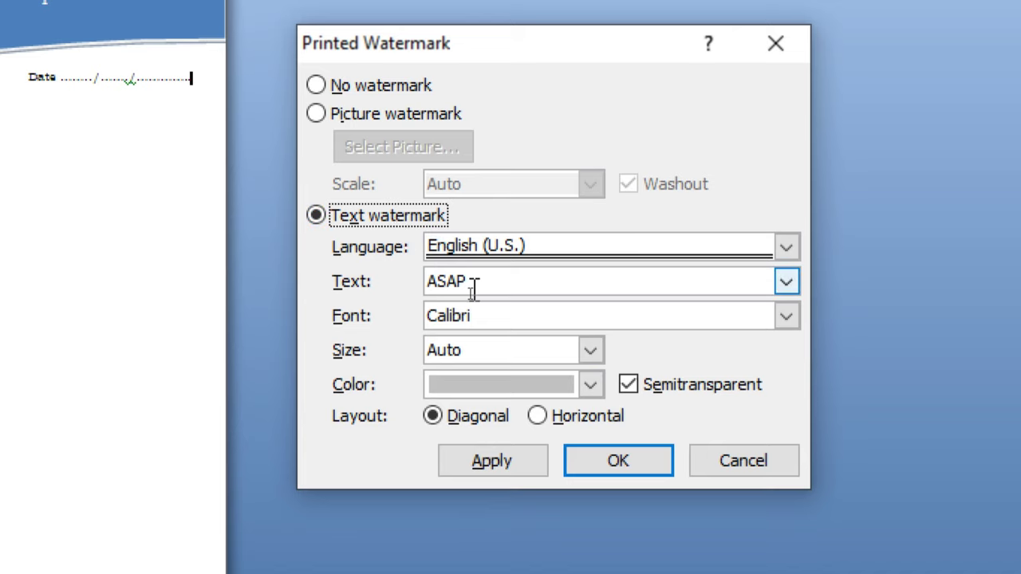
pyautogui.click(472, 286)
pyautogui.press('BackSpace')
pyautogui.press('BackSpace')
pyautogui.press('BackSpace')
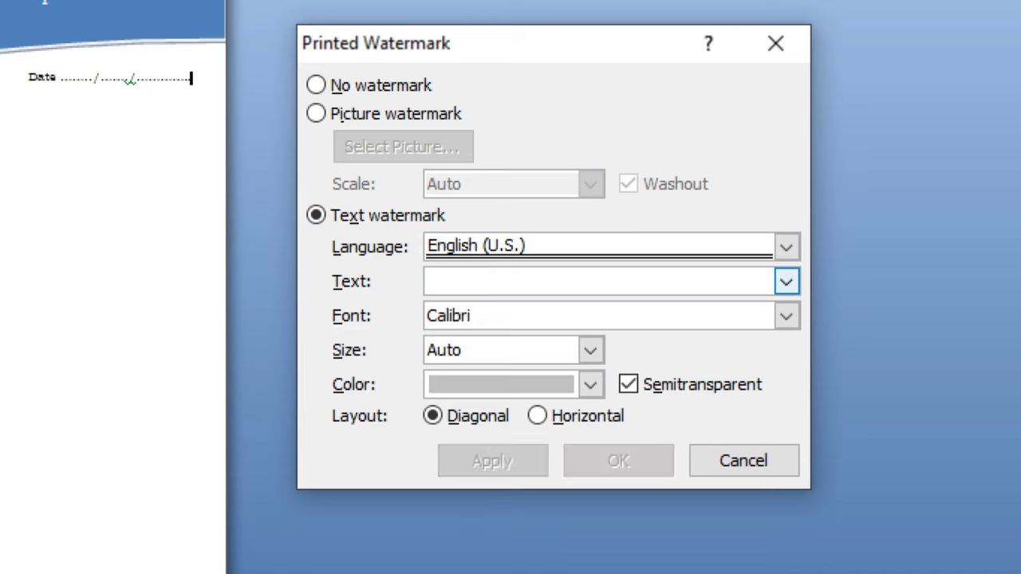
pyautogui.write('Uttara')
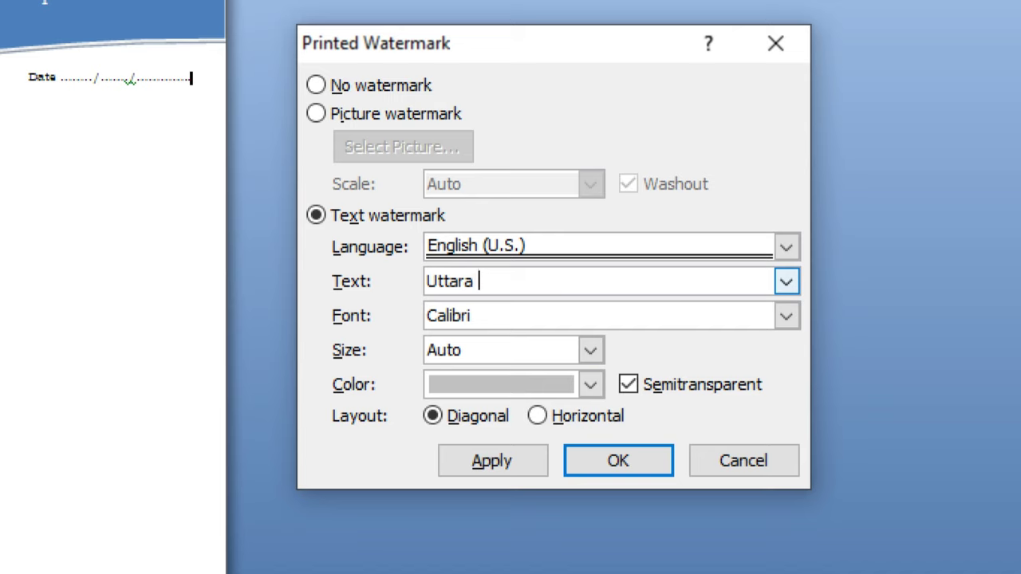
pyautogui.write(' Training Insti')
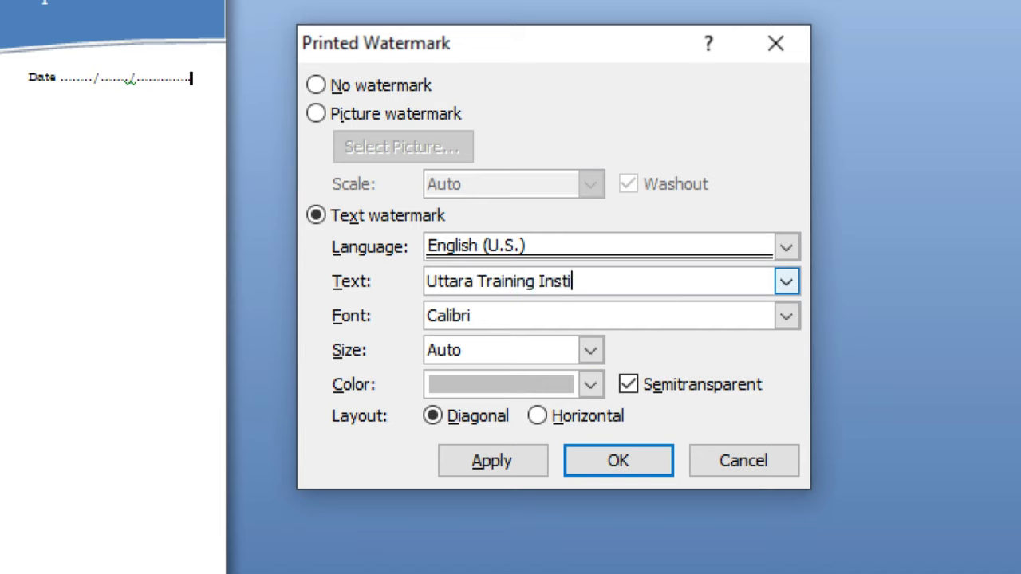
pyautogui.write('tute')
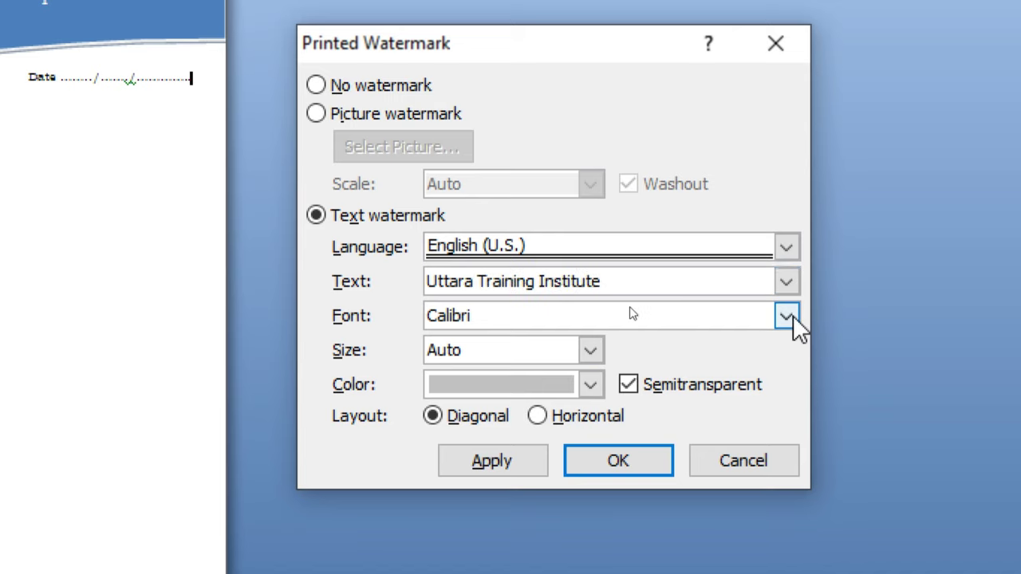
# Step: Set the watermark font to Bookman Old Style and colour to dark blue, then apply
pyautogui.click(787, 316)
pyautogui.write('b')
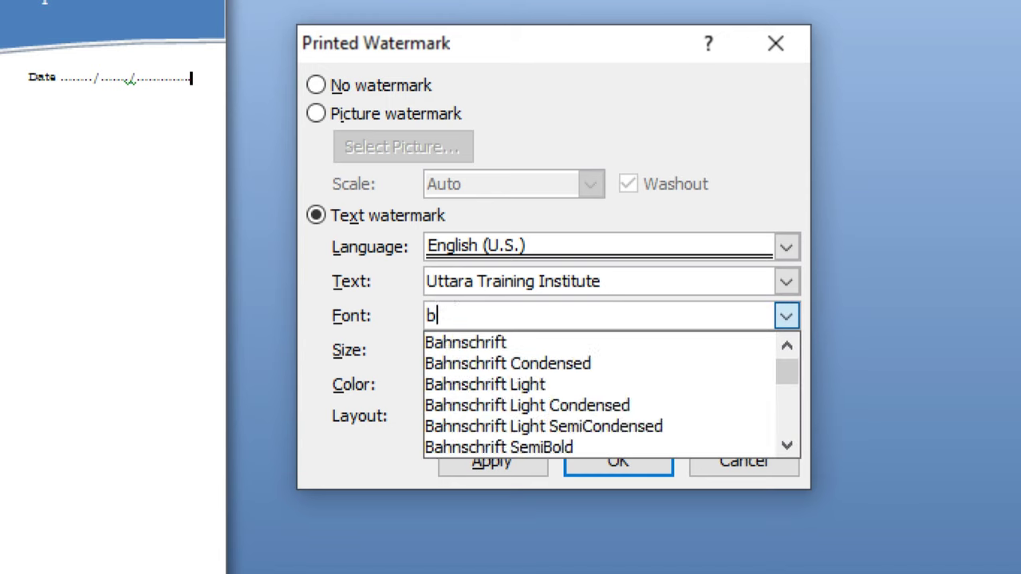
pyautogui.write('ook')
pyautogui.click(658, 364)
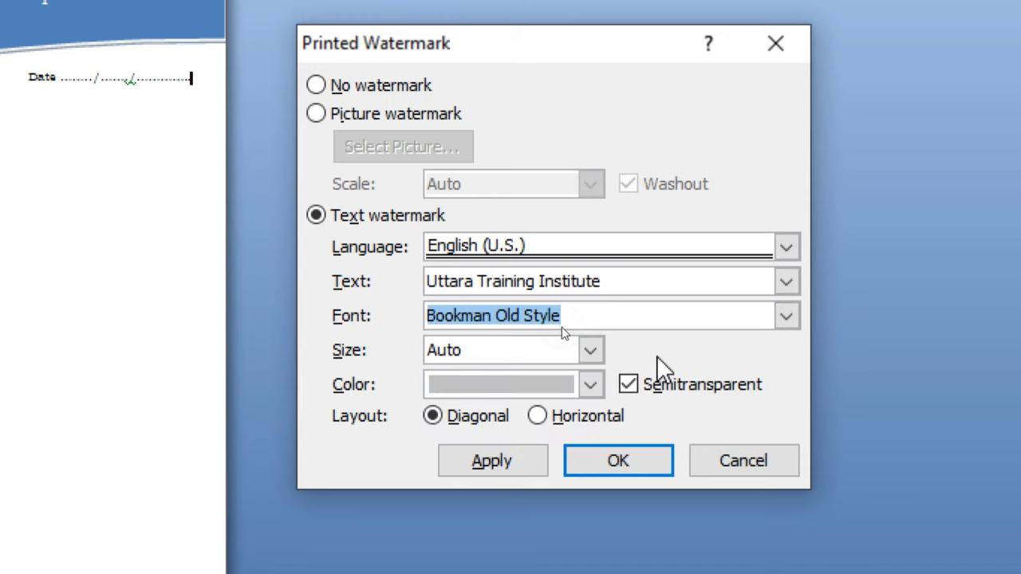
pyautogui.click(594, 386)
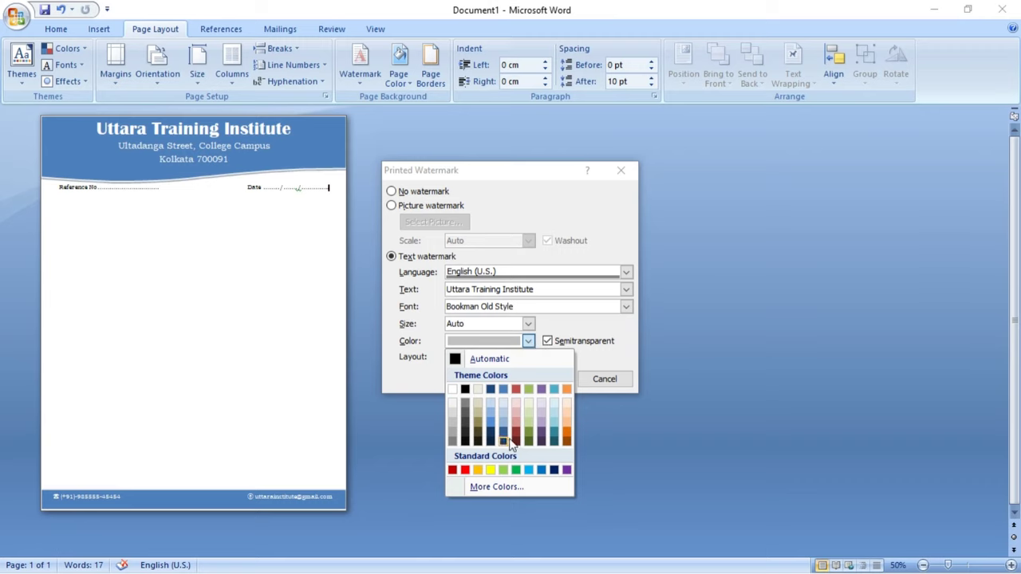
pyautogui.click(553, 470)
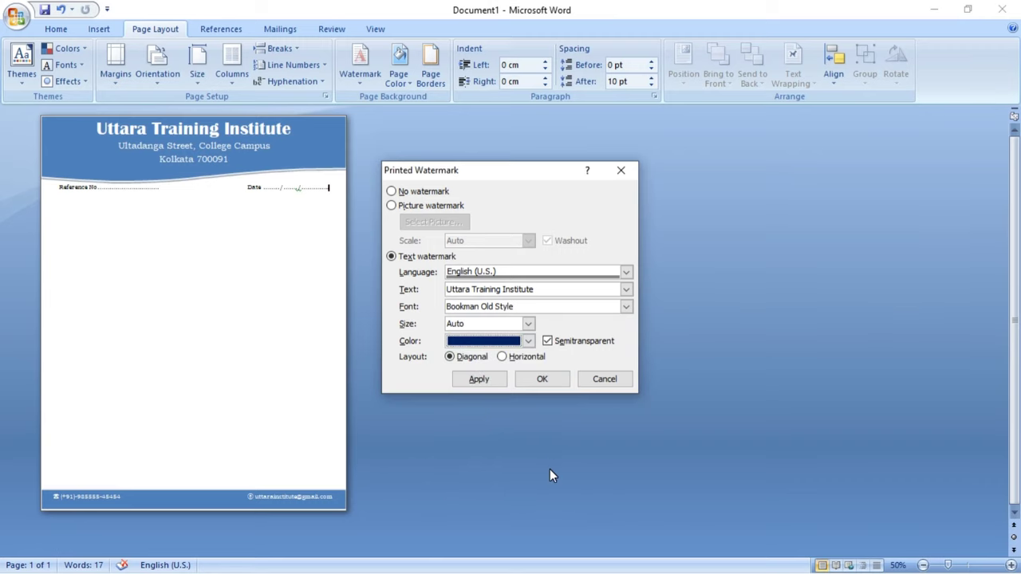
pyautogui.click(491, 381)
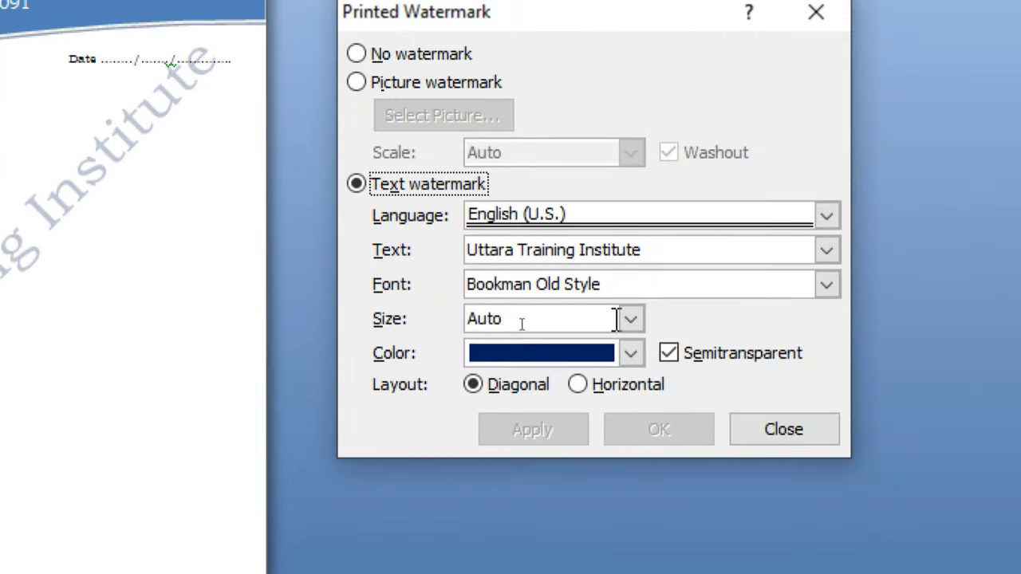
# Step: Set the watermark size to 48, apply it, and close the dialog
pyautogui.click(630, 321)
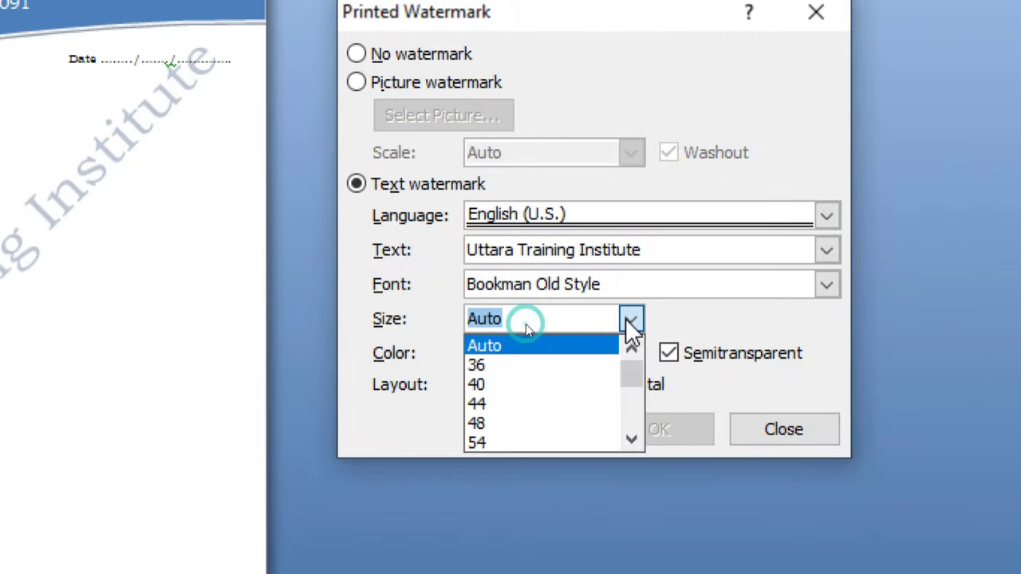
pyautogui.click(571, 422)
pyautogui.click(573, 424)
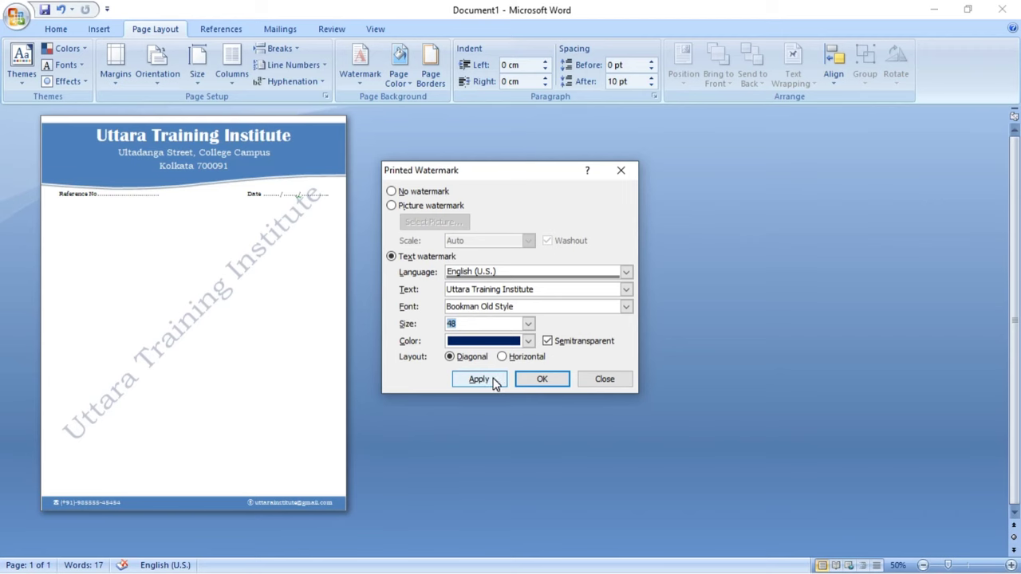
pyautogui.click(479, 380)
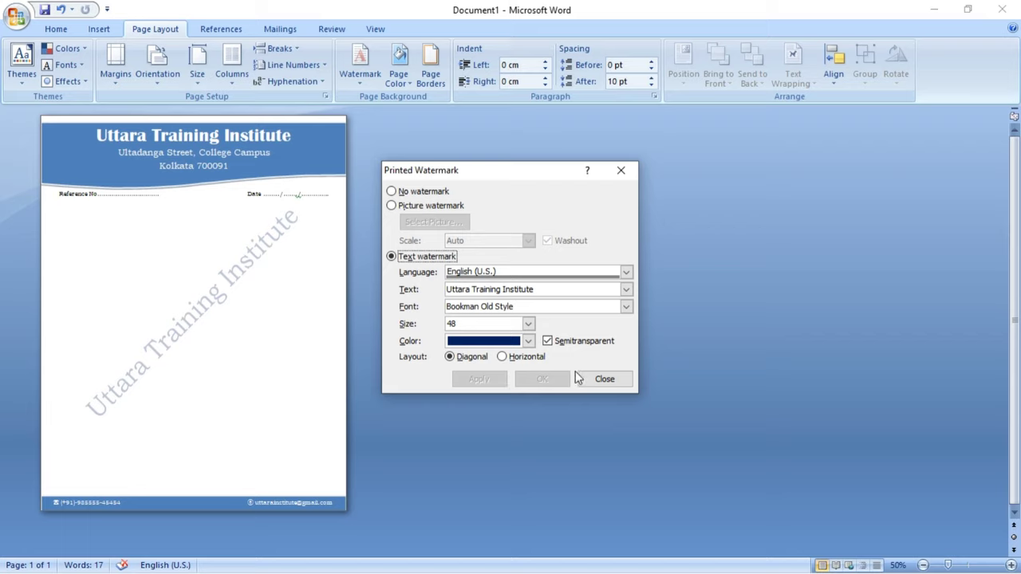
pyautogui.click(600, 378)
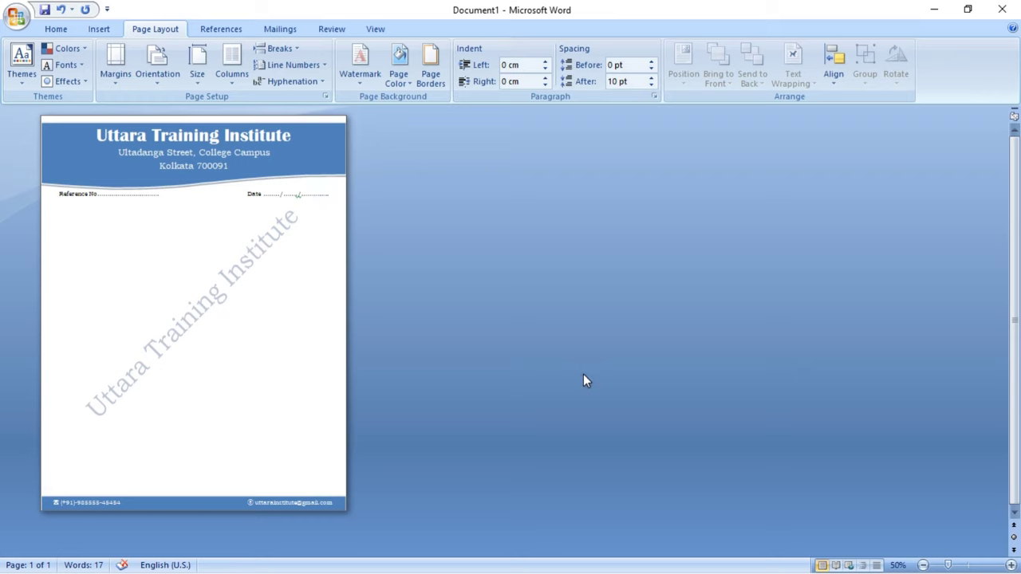
# Step: Nudge the wavy blue header shape slightly upward, then deselect it
pyautogui.click(298, 175)
pyautogui.press('Up')
pyautogui.press('Up')
pyautogui.press('Up')
pyautogui.press('Up')
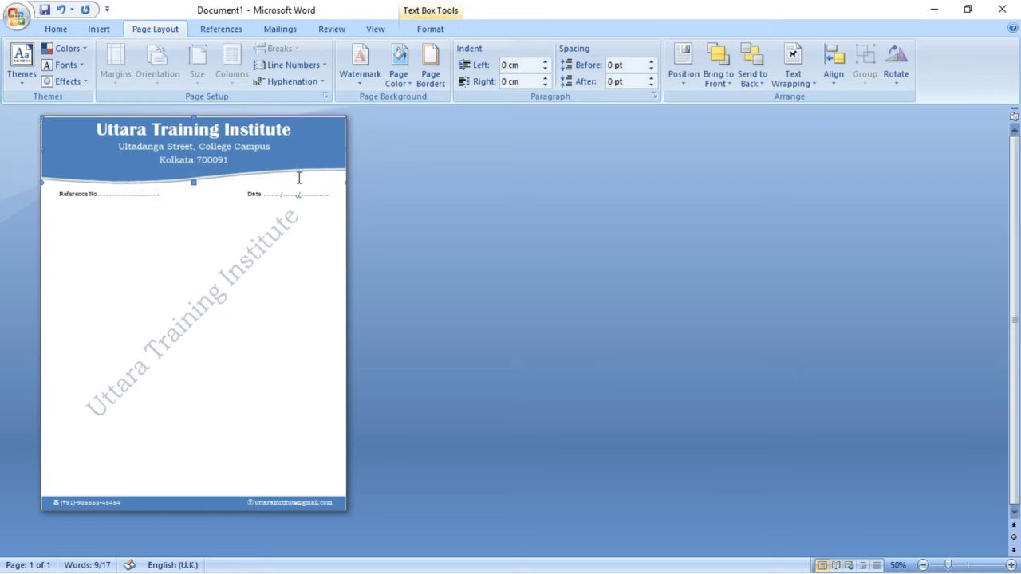
pyautogui.press('Up')
pyautogui.press('Up')
pyautogui.press('Down')
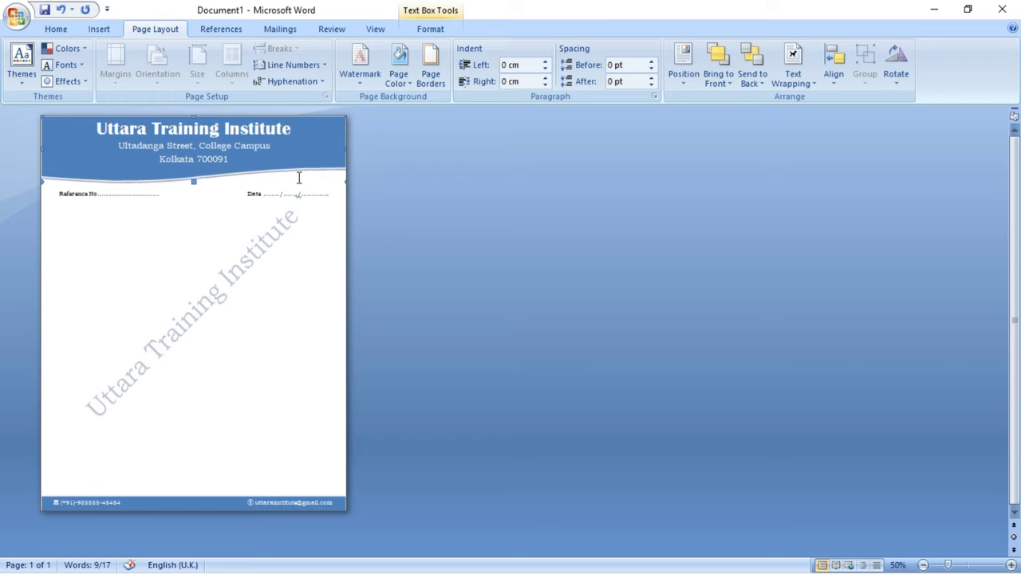
pyautogui.click(177, 258)
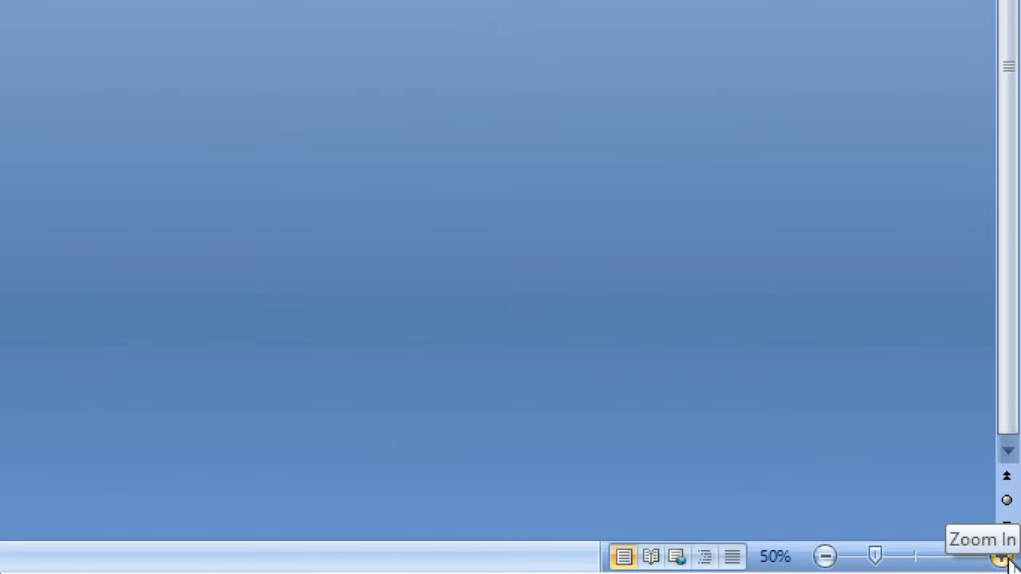
# Step: Zoom to 100% to inspect the watermark, then zoom back out to the full page
pyautogui.click(1003, 557)
pyautogui.doubleClick(1003, 557)
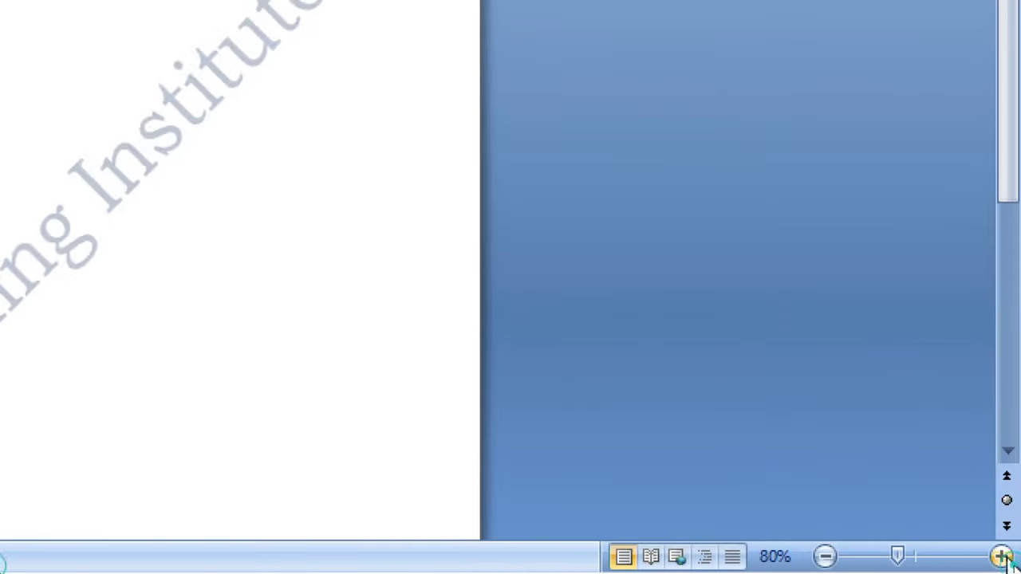
pyautogui.click(1003, 557)
pyautogui.click(1002, 558)
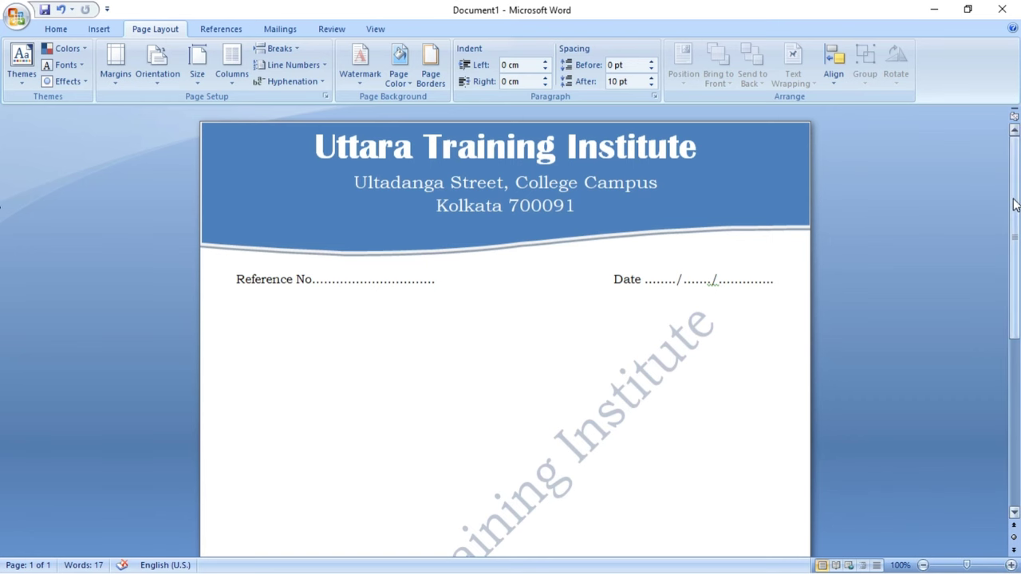
pyautogui.moveTo(1015, 205)
pyautogui.mouseDown()
pyautogui.moveTo(1015, 395)
pyautogui.moveTo(1002, 298)
pyautogui.mouseUp()
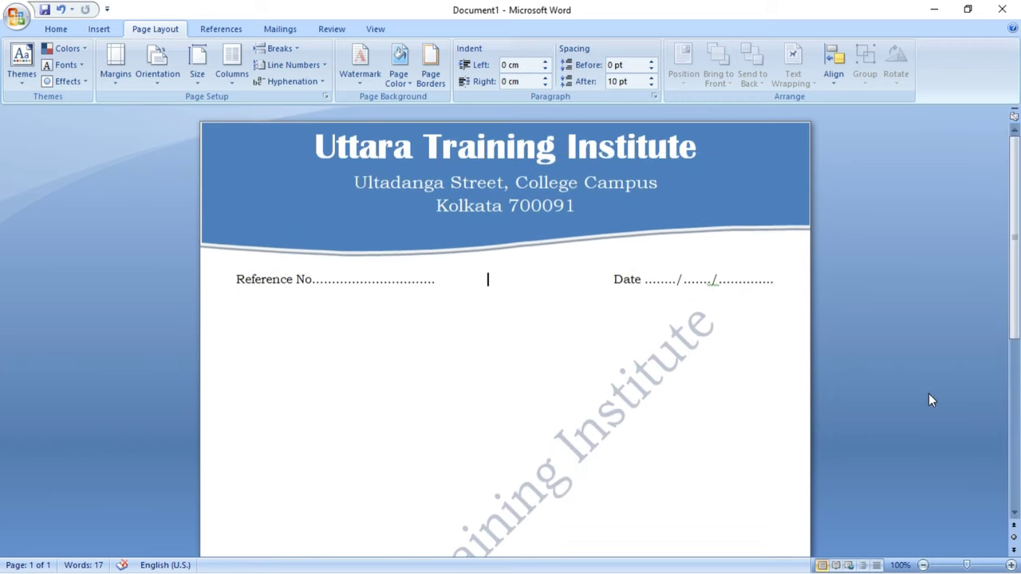
pyautogui.click(923, 565)
pyautogui.click(923, 565)
pyautogui.click(923, 565)
pyautogui.click(923, 565)
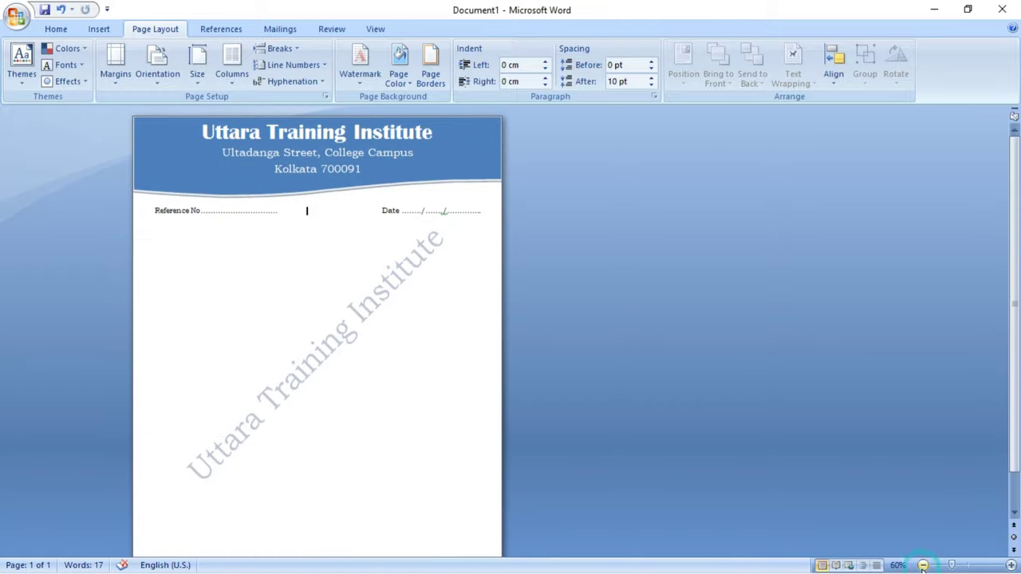
pyautogui.click(923, 565)
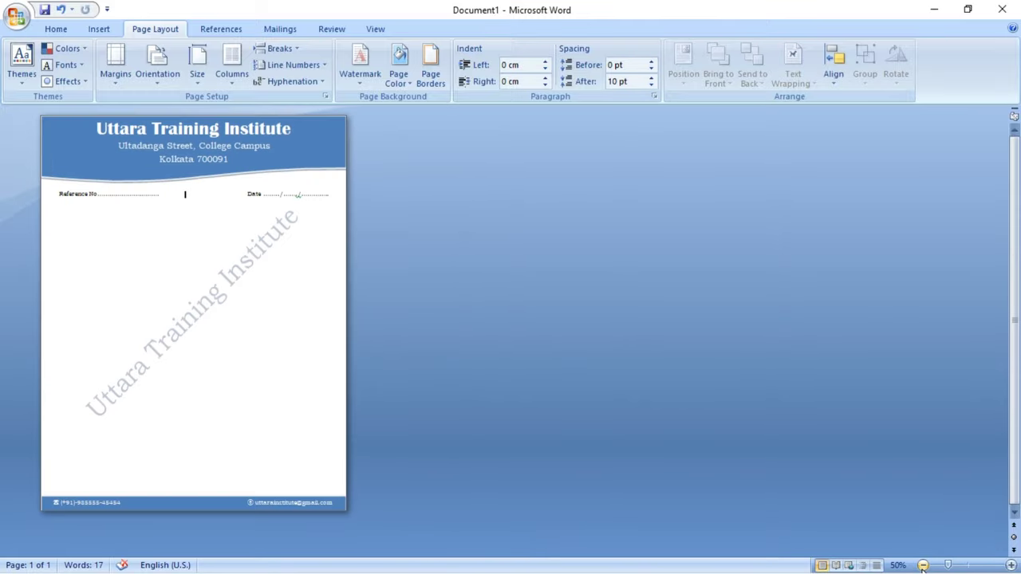